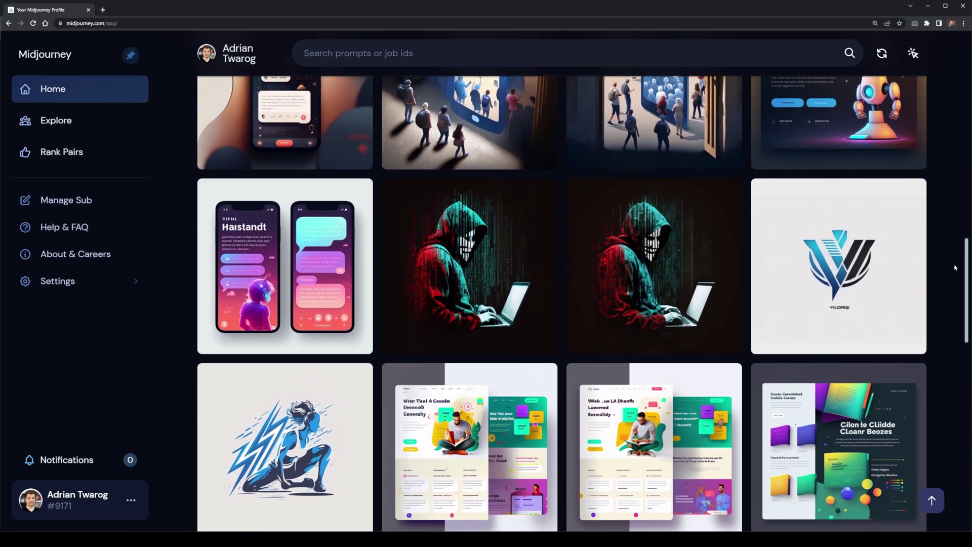
scroll(955, 267, down, 4)
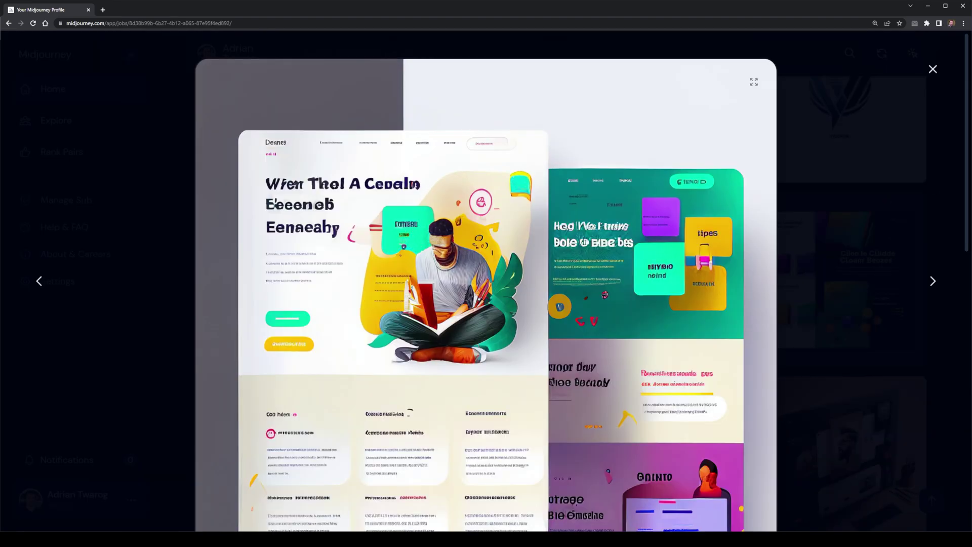
Find the web-design course book website image in the gallery and open its prompt and details
scroll(961, 138, down, 3)
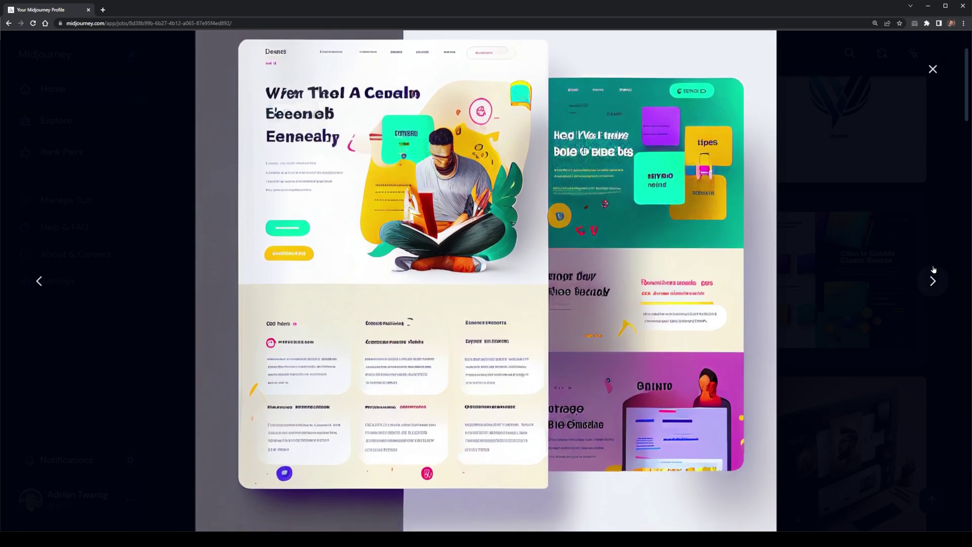
click(932, 69)
click(452, 354)
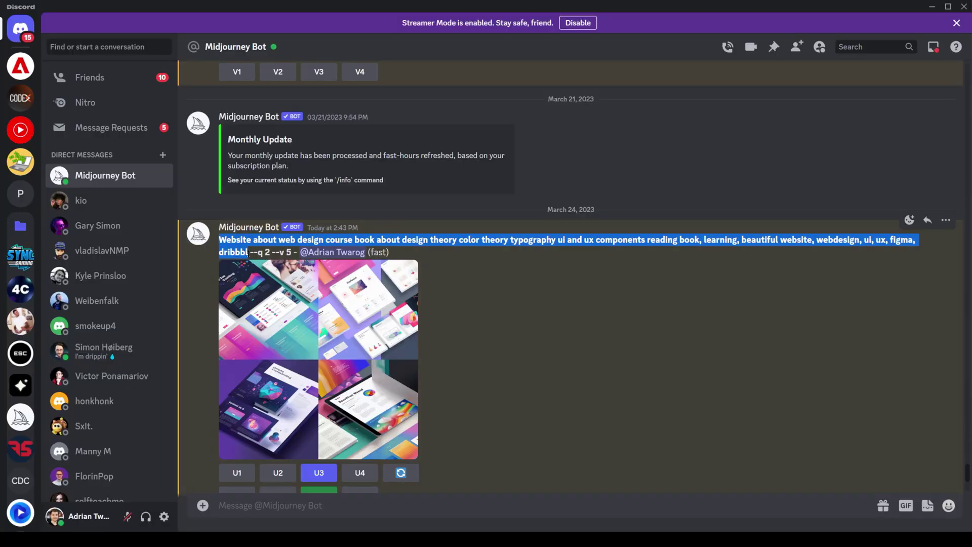
click(312, 302)
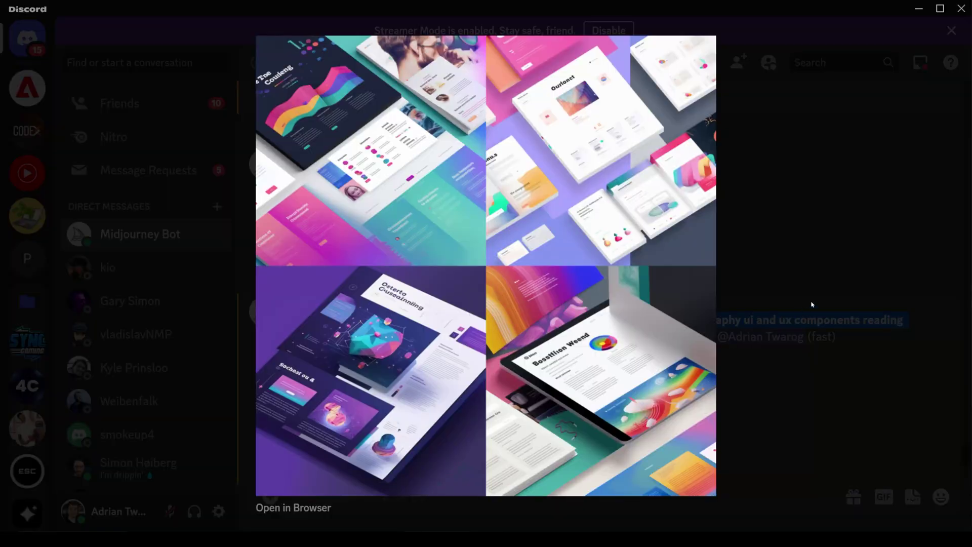
click(812, 304)
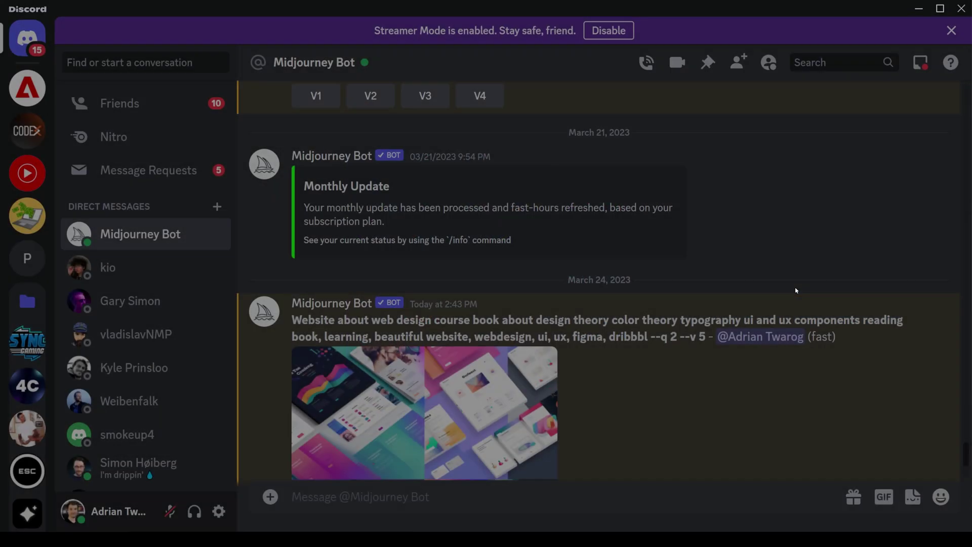
scroll(749, 304, down, 10)
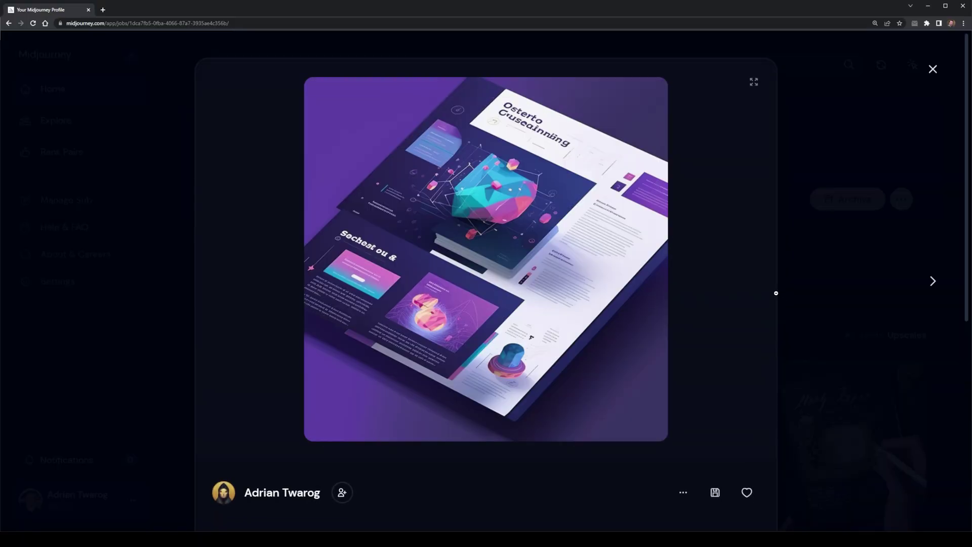
Expand the purple course-book website mockup to full size in the viewer
click(753, 82)
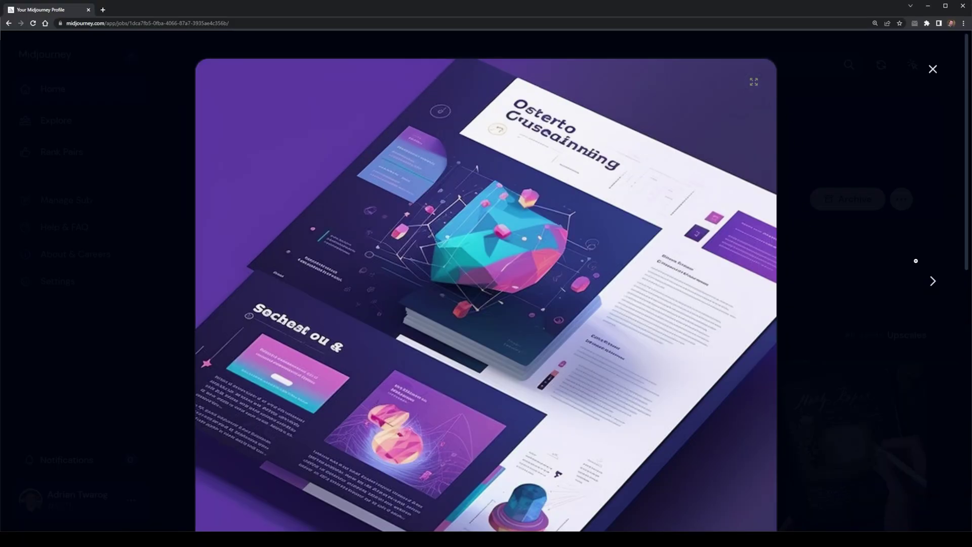
drag(965, 239, 965, 253)
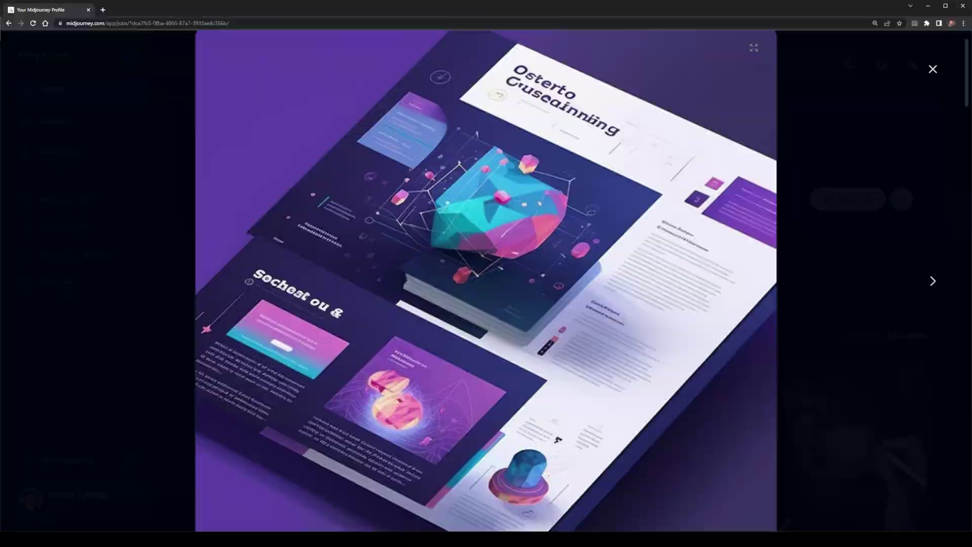
Make MJ version 5 the default through /settings, then dismiss the settings reply
key(alt+Tab)
text(/sett)
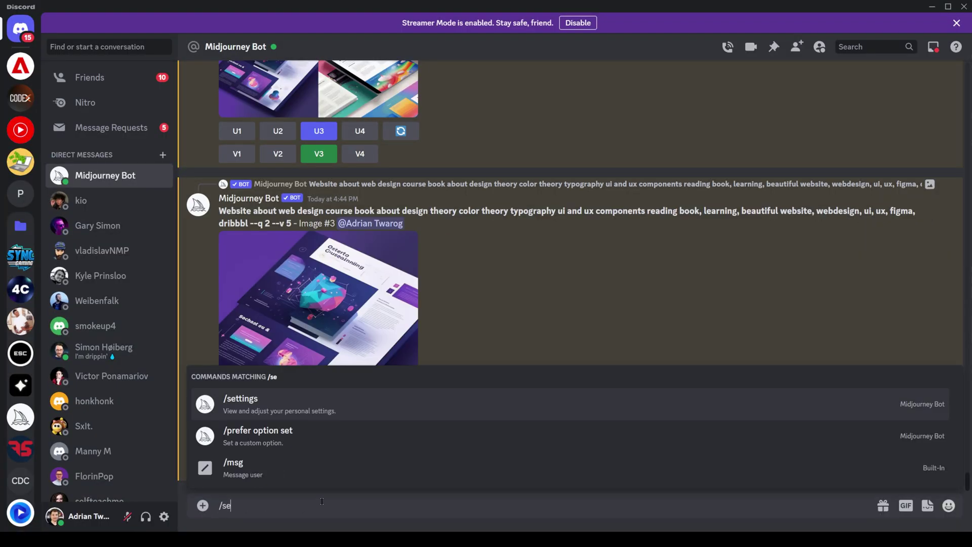
click(391, 481)
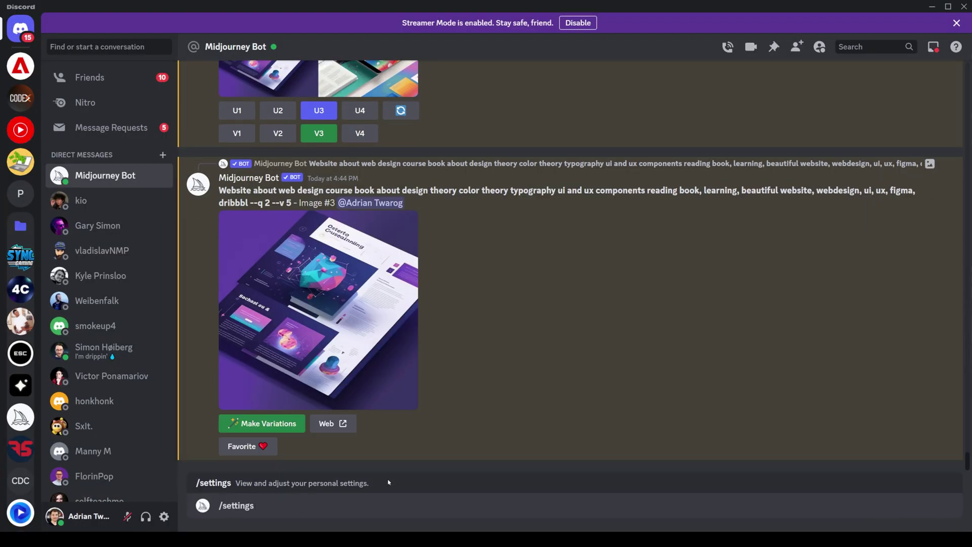
key(Return)
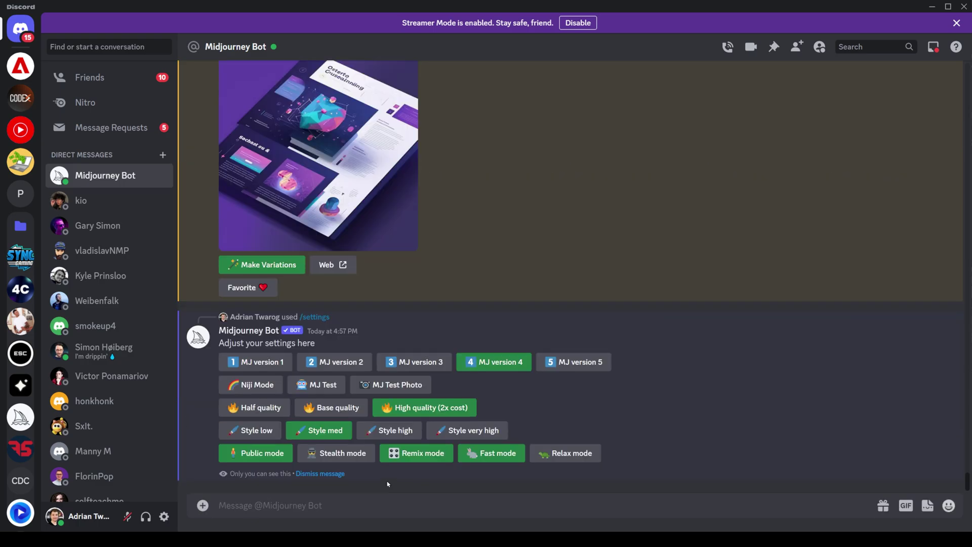
click(592, 366)
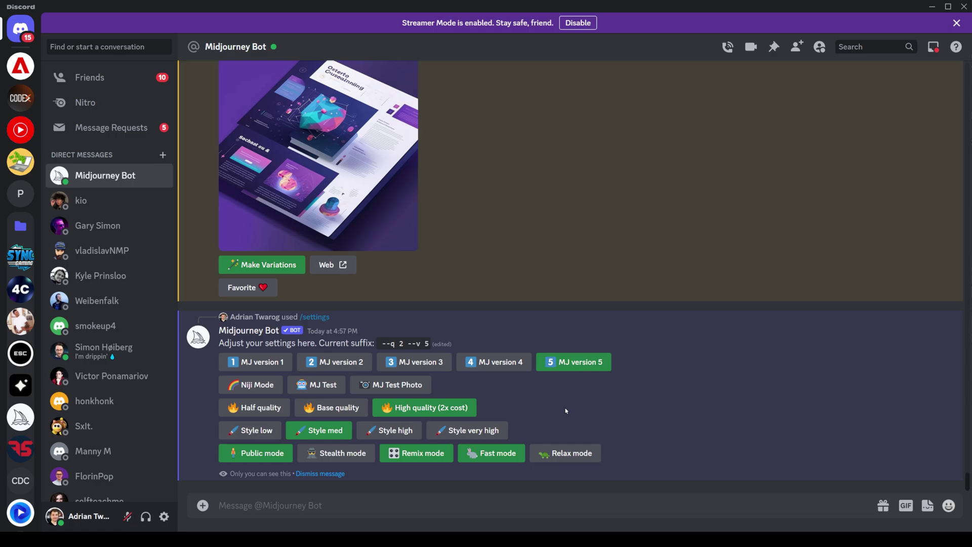
click(310, 474)
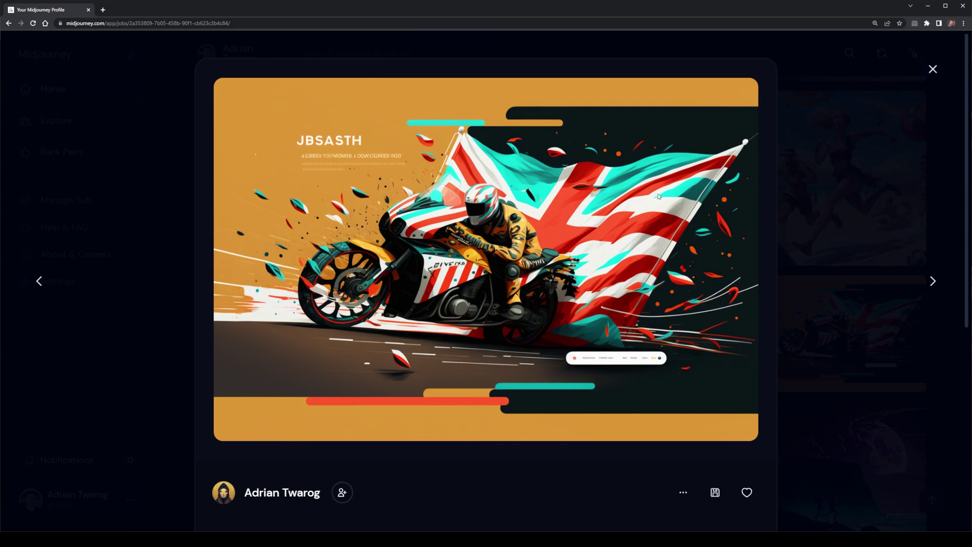
Select and copy the full prompt of the orange motorbike-and-flag landing page image
scroll(701, 397, down, 4)
drag(632, 354, 226, 346)
key(ctrl+c)
scroll(233, 354, up, 4)
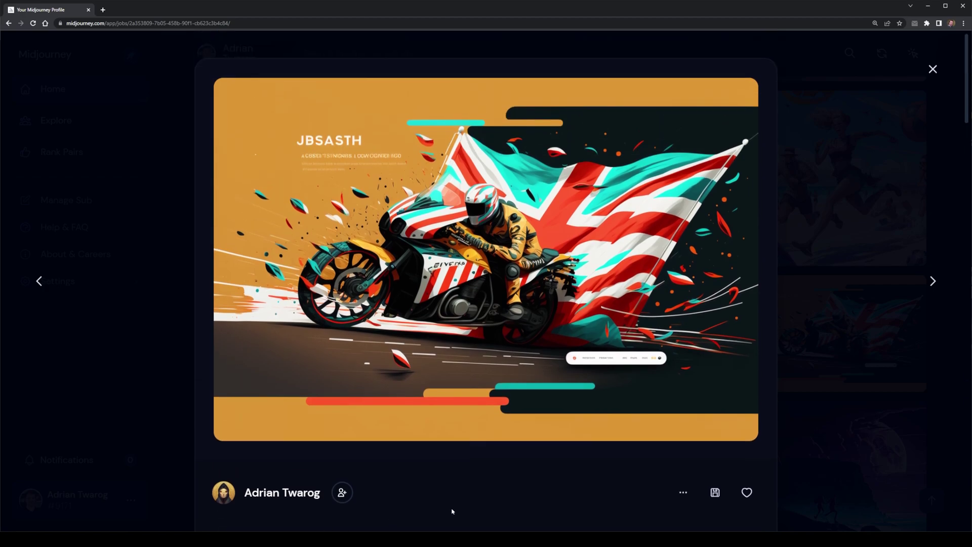
Submit the copied motorbike-and-flag landing page prompt to /imagine in Discord
key(alt+Tab)
click(384, 506)
text(/im)
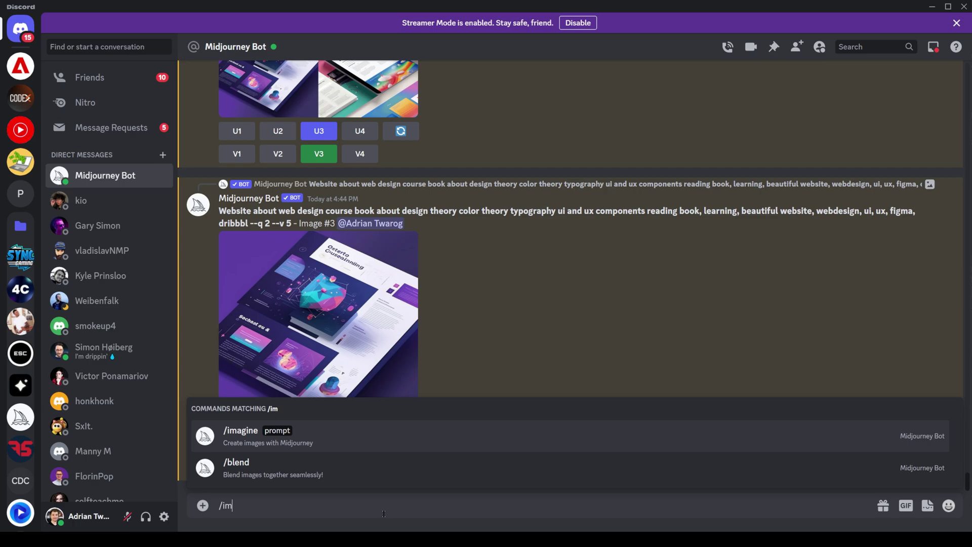
key(Tab)
key(ctrl+v)
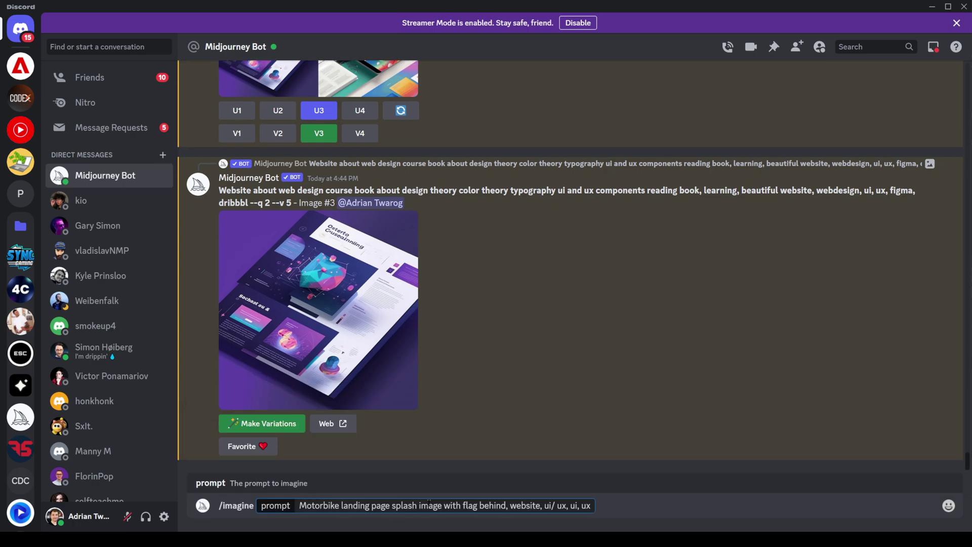
key(Return)
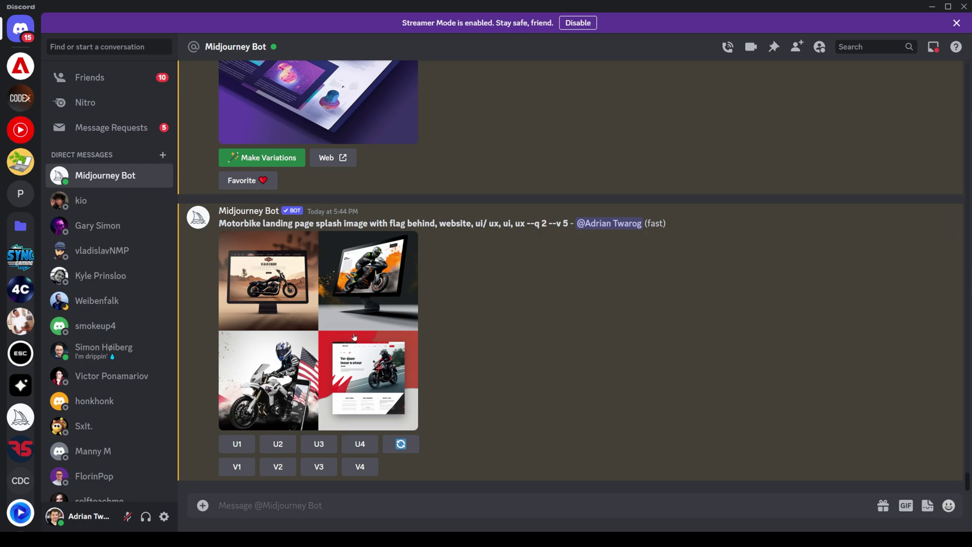
Enlarge and zoom into the motorbike grid to compare the four designs
click(356, 332)
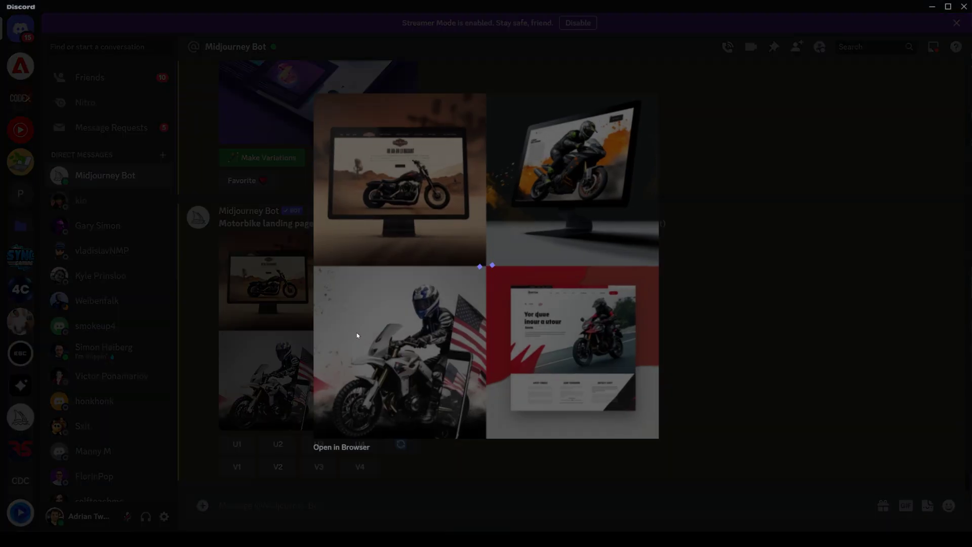
key(ctrl+equal)
key(ctrl+equal)
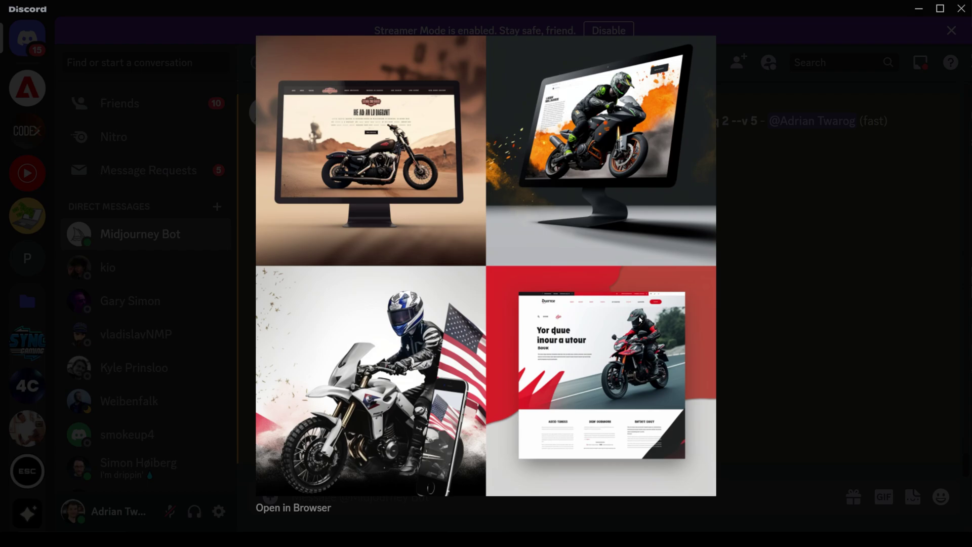
click(792, 234)
Request V4 variations and a U4 upscale of the red motorbike image, then preview the upscale
click(480, 445)
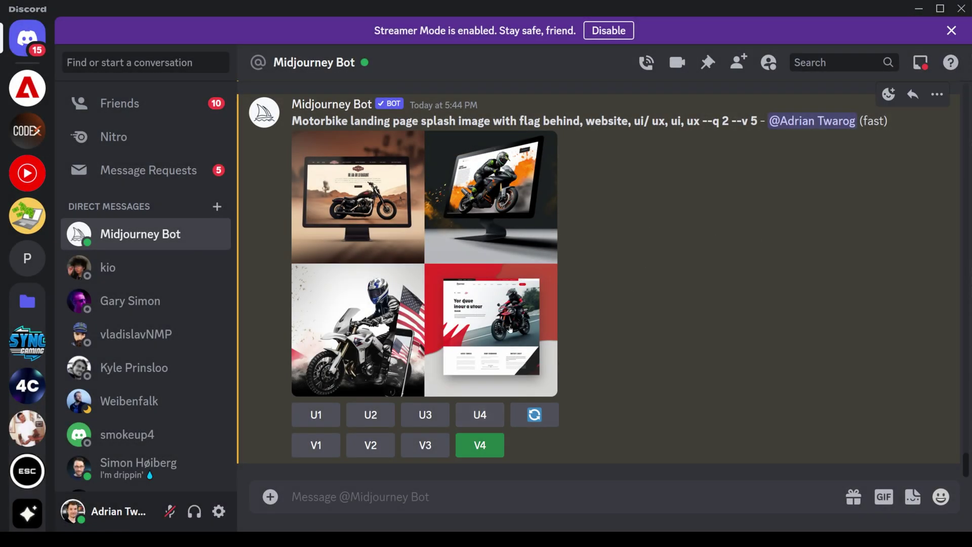
click(480, 416)
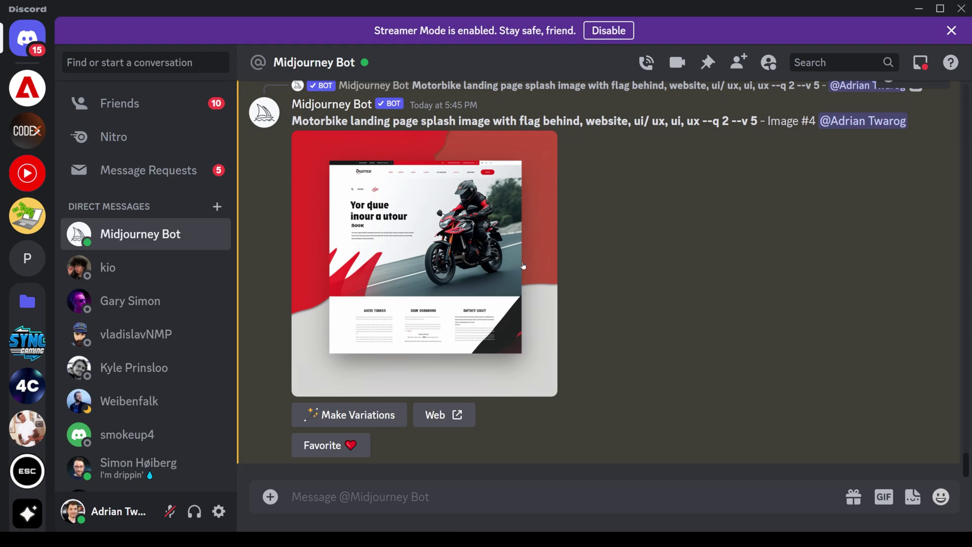
click(493, 260)
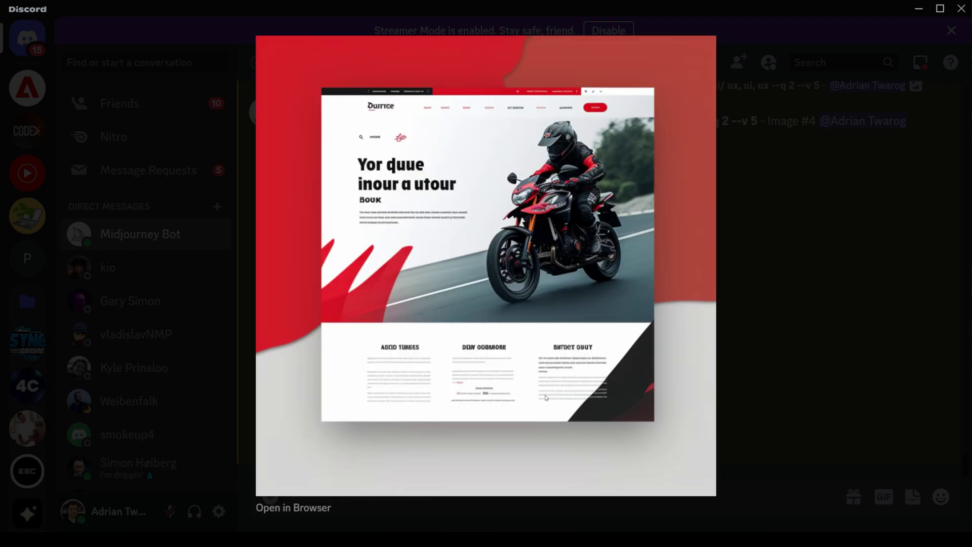
click(743, 377)
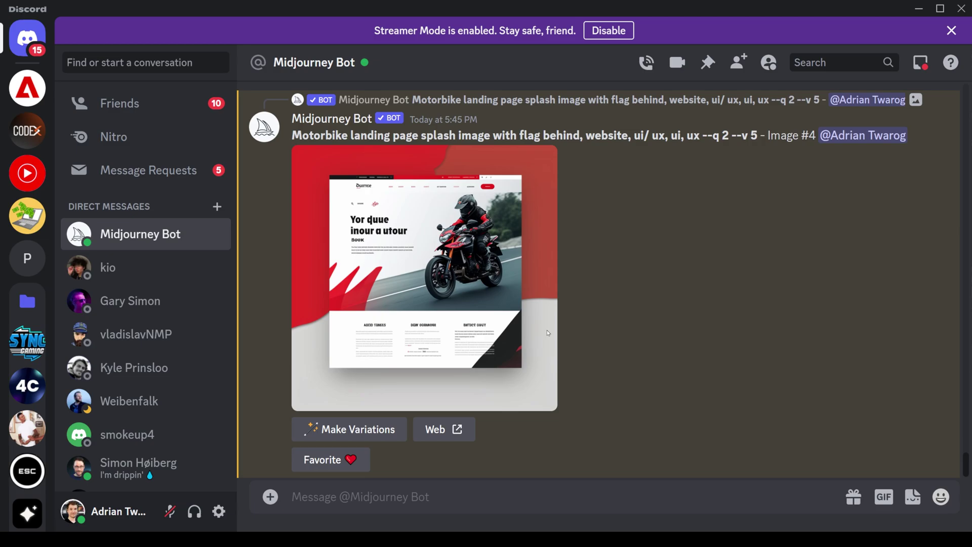
scroll(521, 352, up, 7)
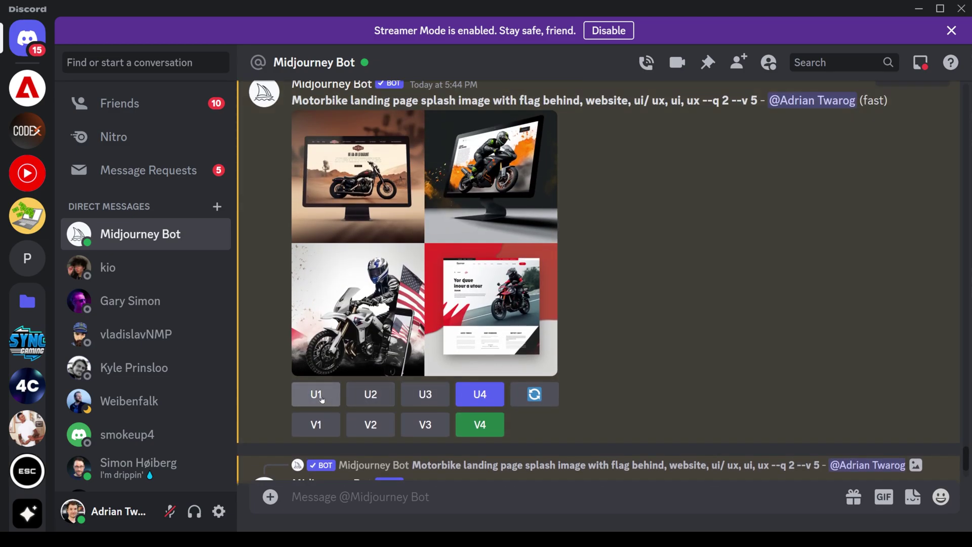
Upscale the first motorbike image with U1 and view the Image #1 result full size
click(316, 394)
scroll(507, 349, down, 10)
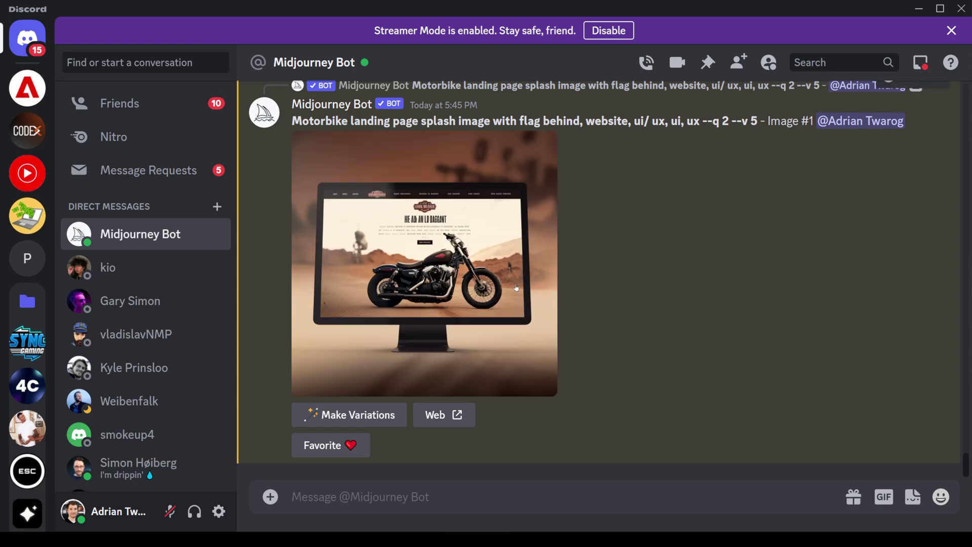
click(550, 296)
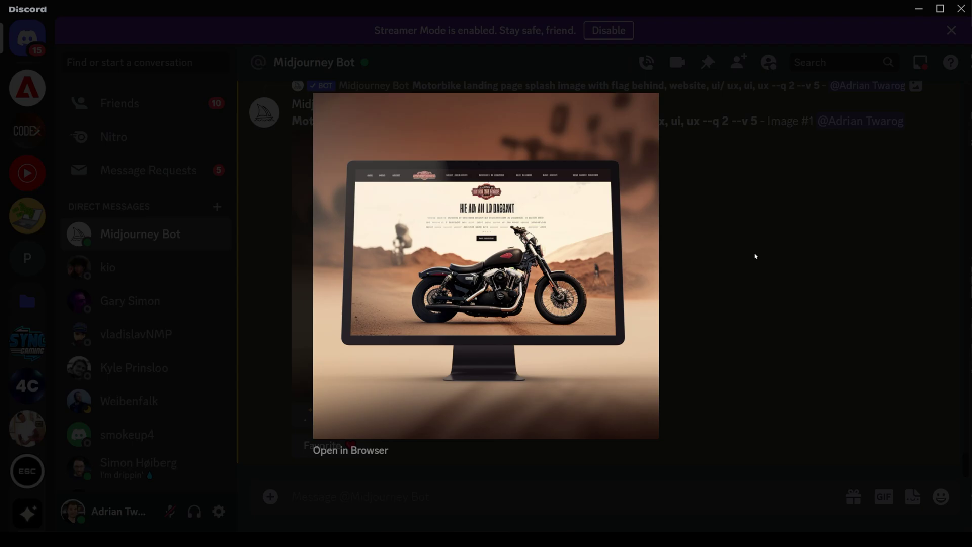
click(754, 257)
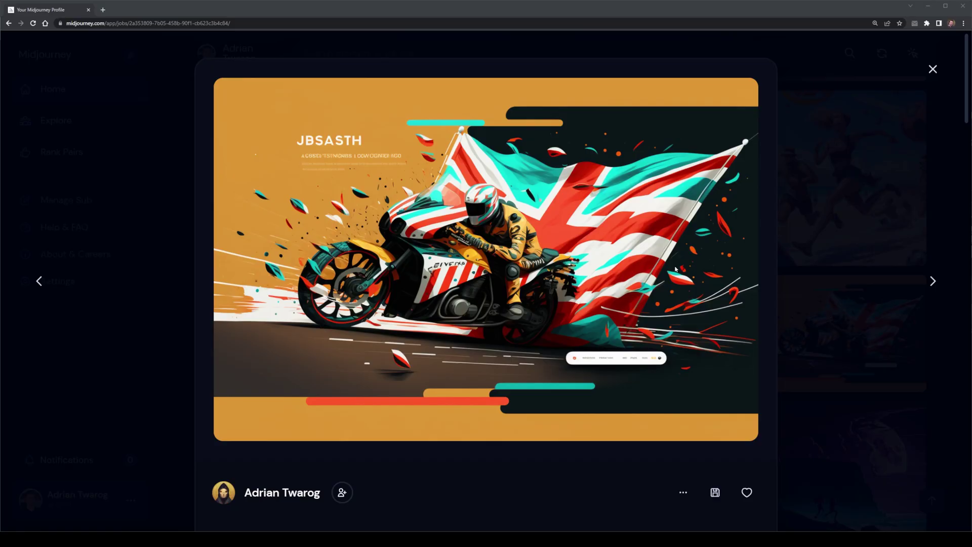
Save the orange motorbike-and-flag image as a PNG and open it maximized in the photo viewer
scroll(541, 222, down, 1)
triple_click(426, 465)
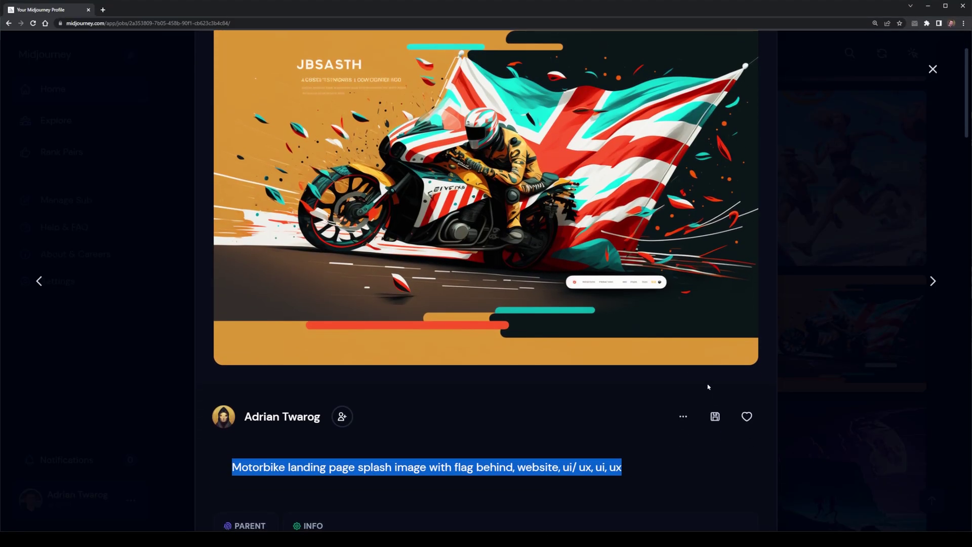
click(715, 419)
scroll(192, 431, up, 1)
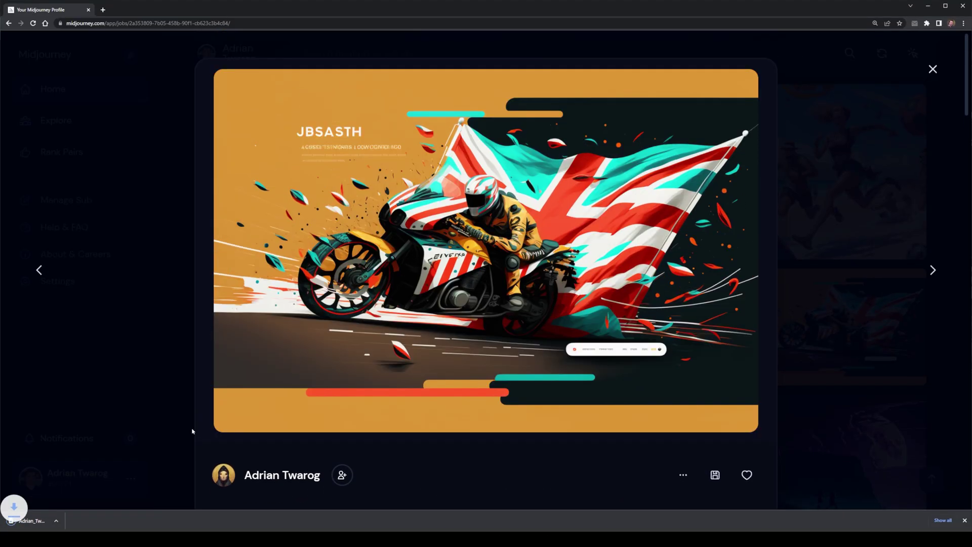
click(32, 521)
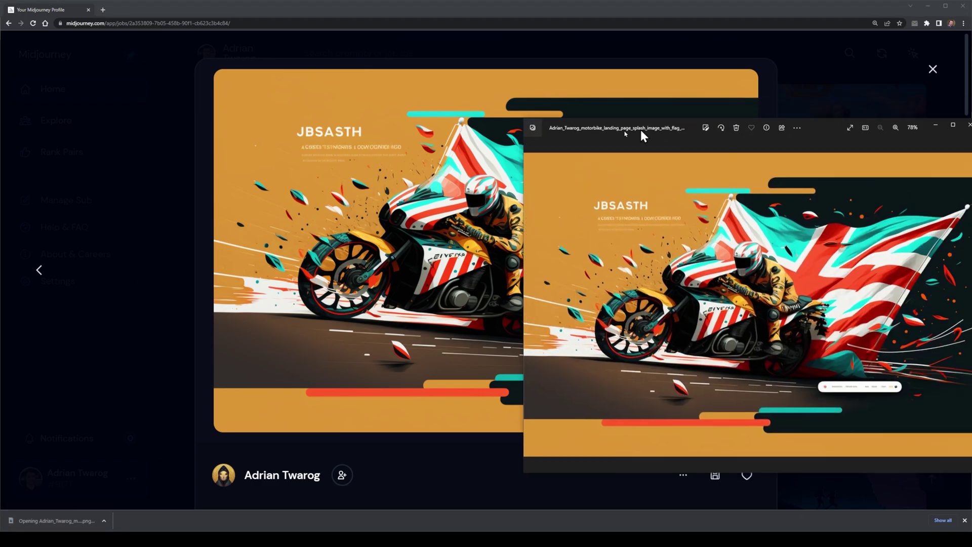
double_click(645, 132)
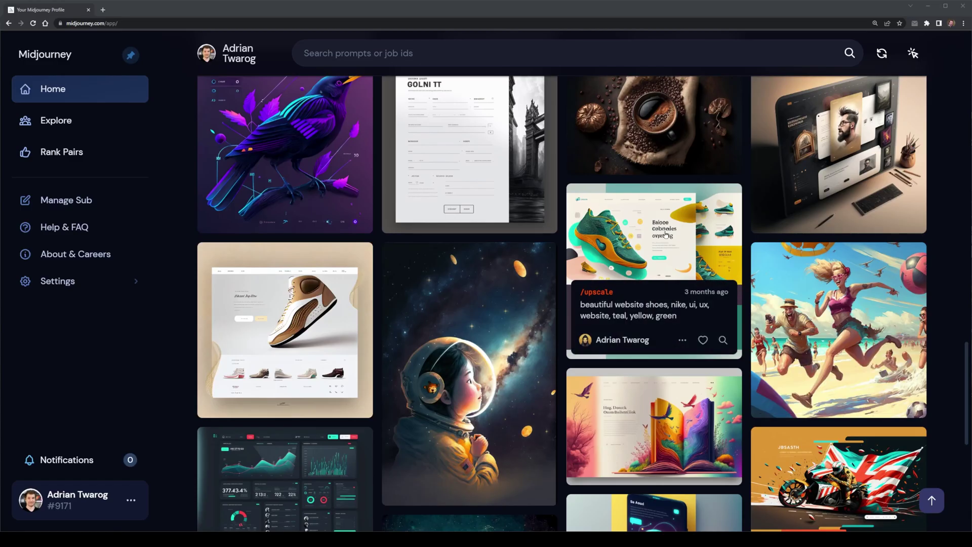
Open the teal, yellow and green sneaker website image and copy its prompt
click(664, 235)
scroll(416, 365, down, 2)
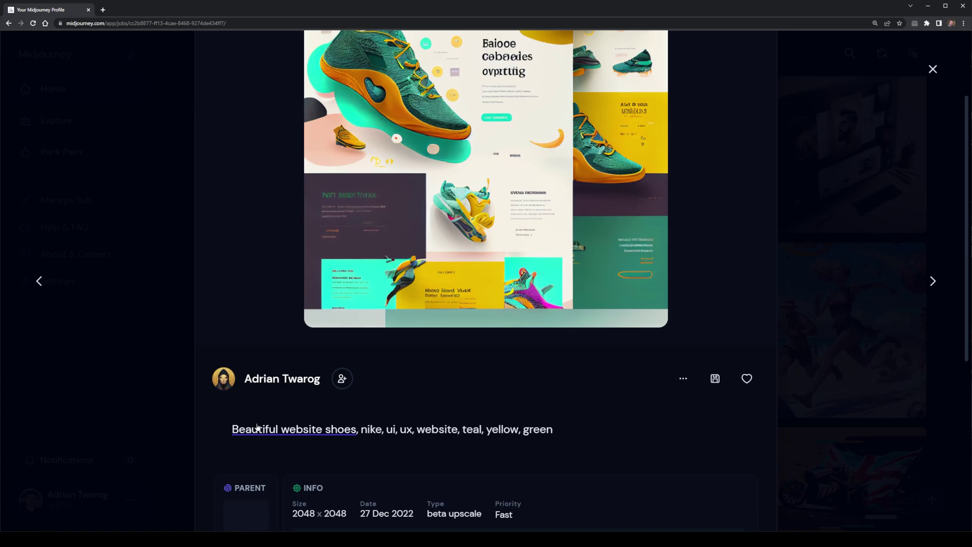
drag(232, 429, 571, 435)
scroll(584, 430, up, 2)
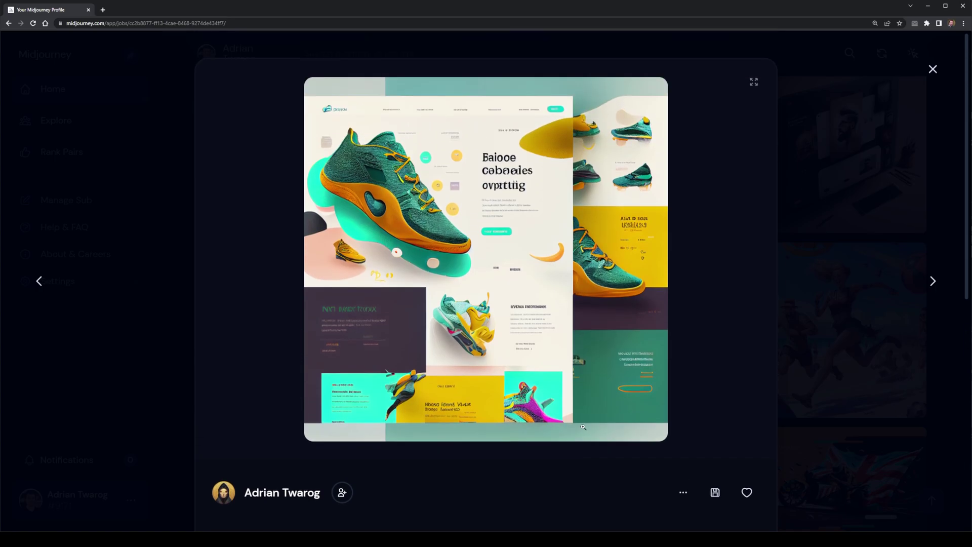
click(650, 125)
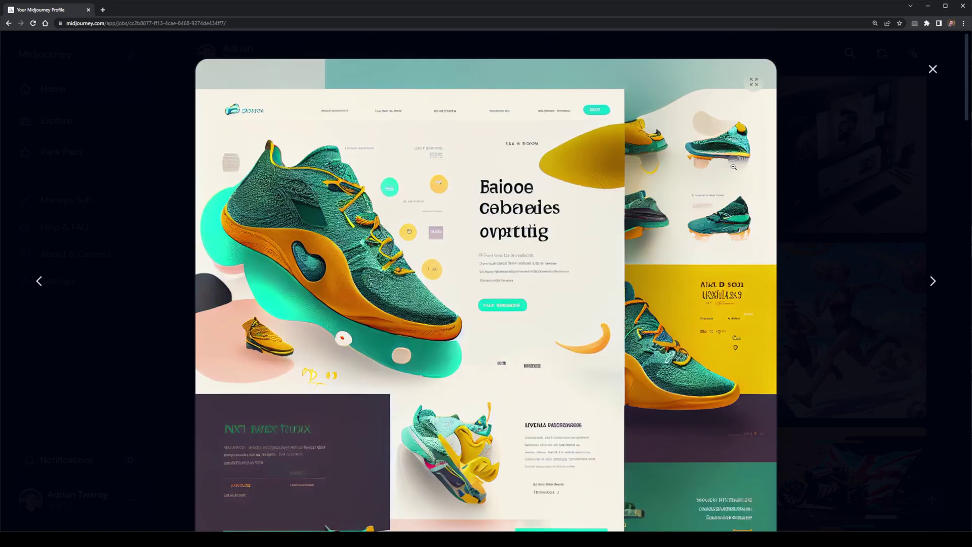
scroll(737, 179, down, 3)
scroll(740, 190, down, 2)
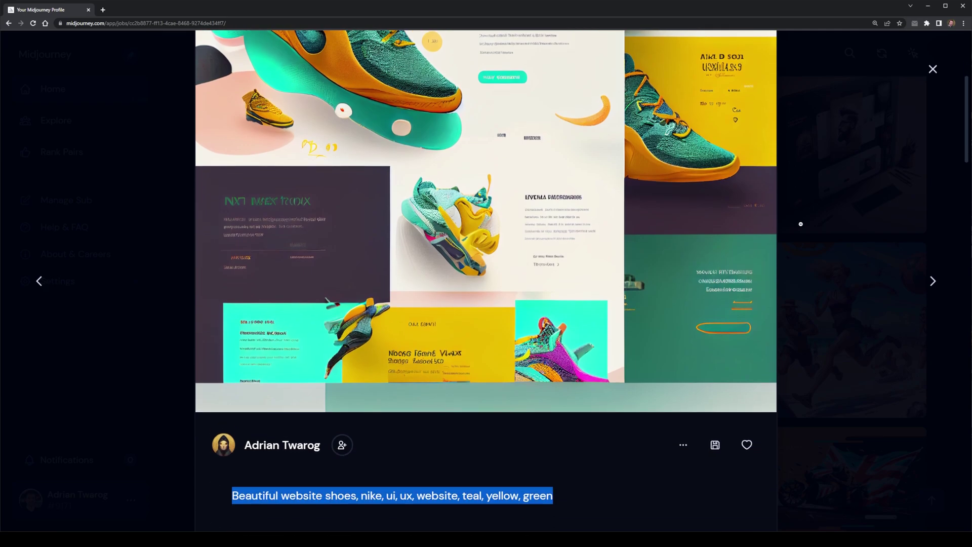
scroll(584, 502, up, 4)
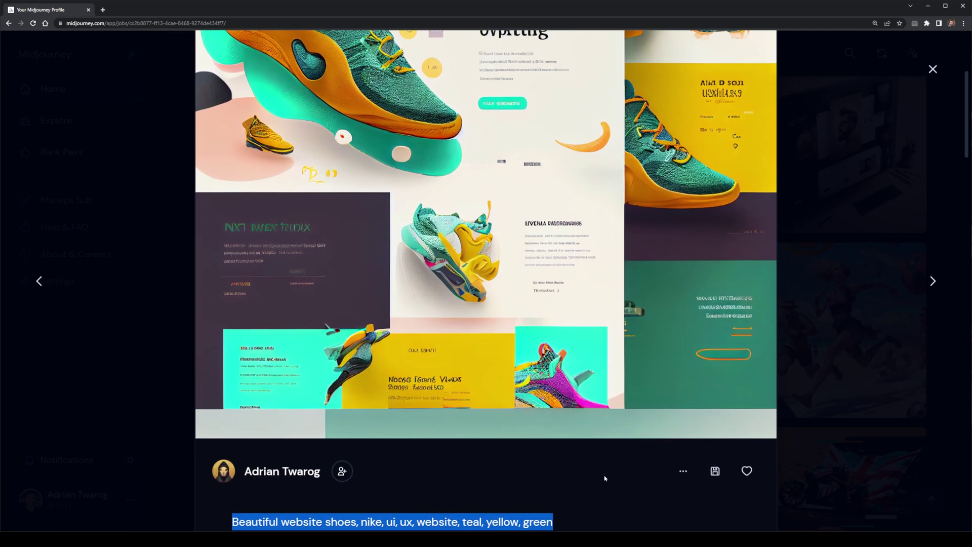
In Discord, paste the shoe prompt with --q 2 --v 5 and submit it
key(alt+Tab)
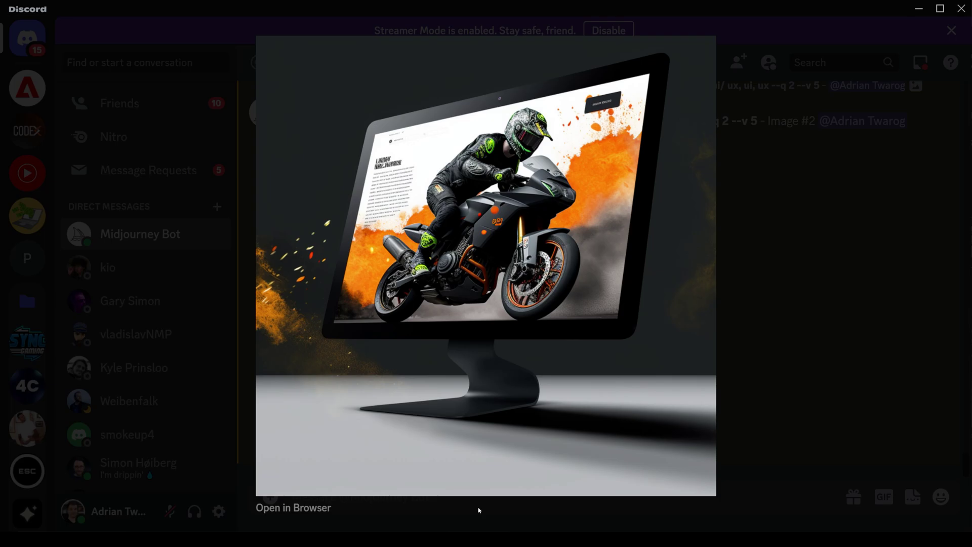
click(788, 324)
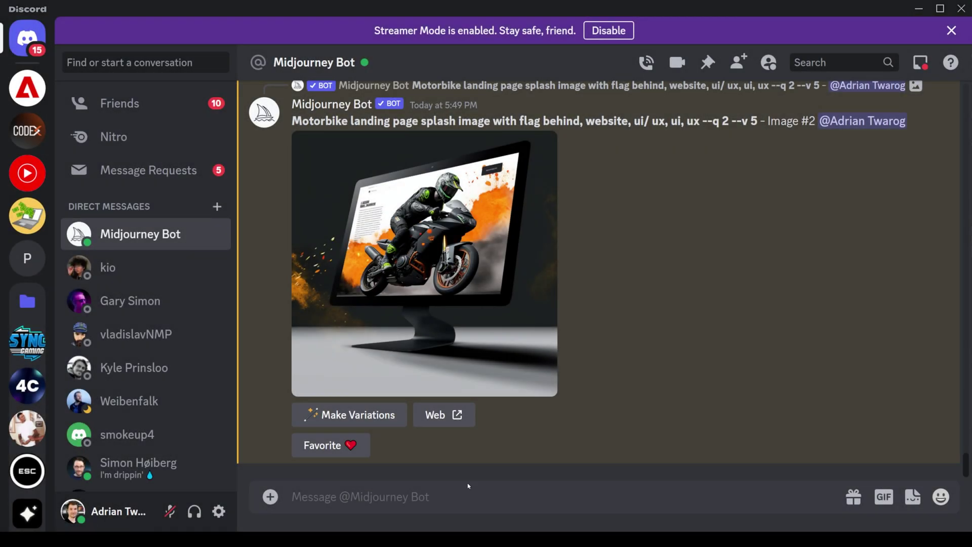
key(ctrl+minus)
key(ctrl+minus)
key(ctrl+minus)
text(/imagine prompt: Beautiful website theme, nike, ui, ux, website, teal, yellow, green)
key(Return)
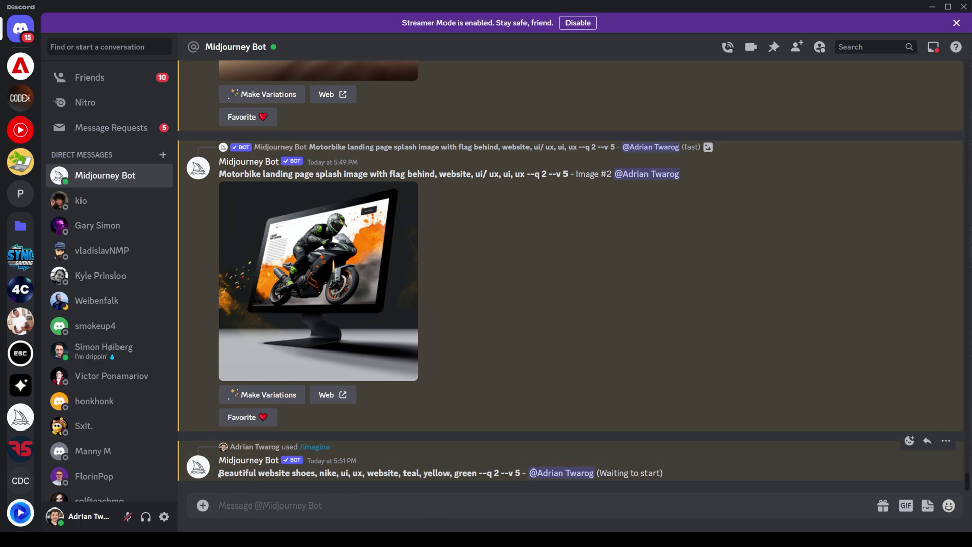
drag(219, 474, 521, 475)
click(521, 474)
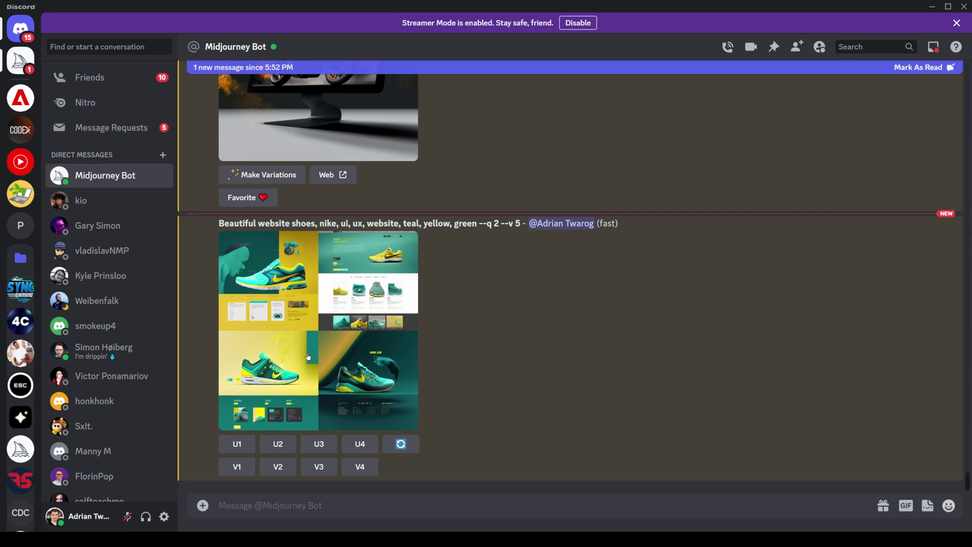
Preview the new shoe grid, upscale design U2, and view the enlarged Image #2
click(308, 356)
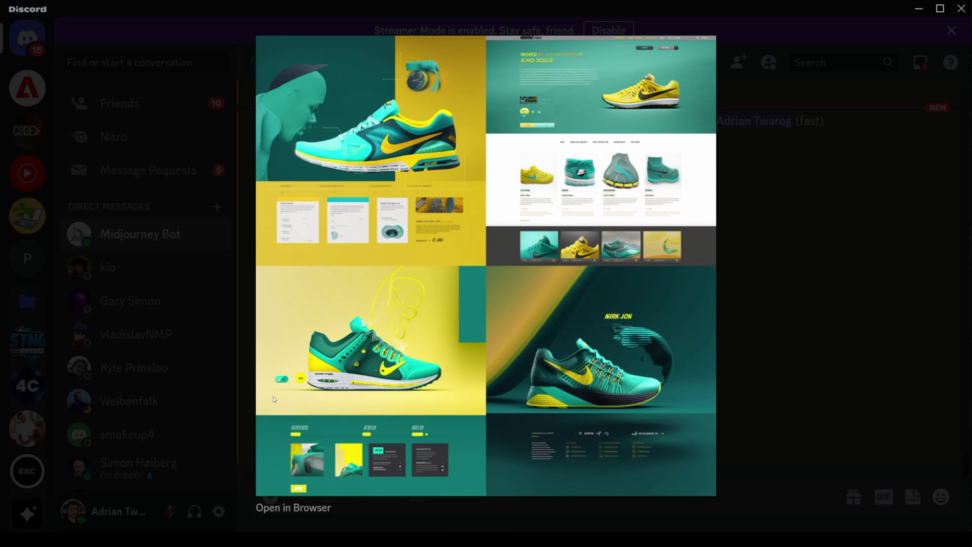
click(760, 292)
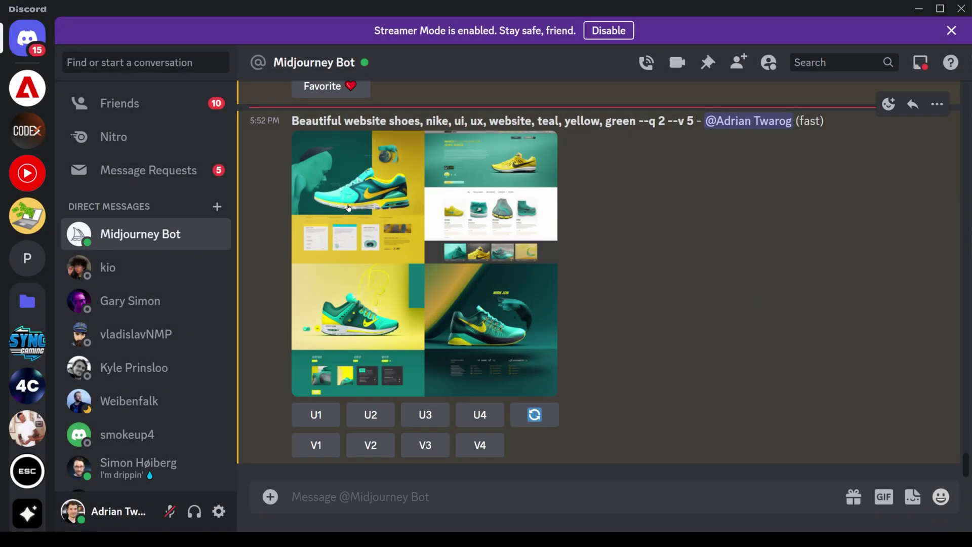
click(371, 415)
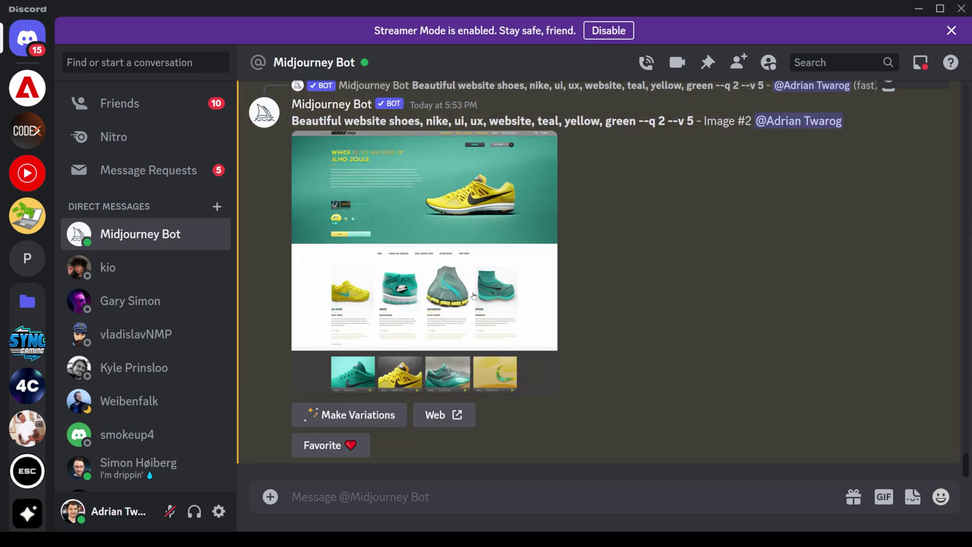
click(473, 295)
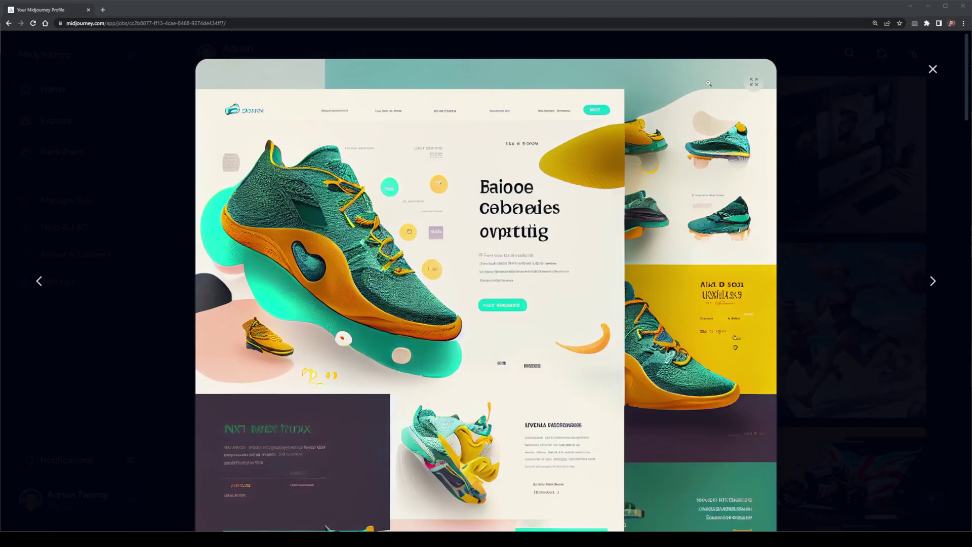
Close the sneaker viewer, scroll to the plant-covered letter T image, and select its prompt text
scroll(731, 137, down, 2)
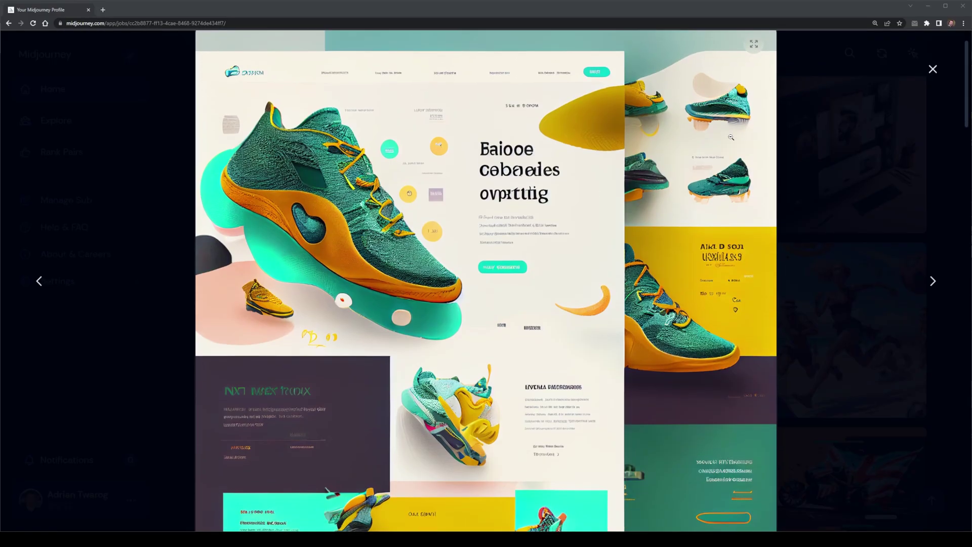
scroll(729, 137, down, 3)
key(Escape)
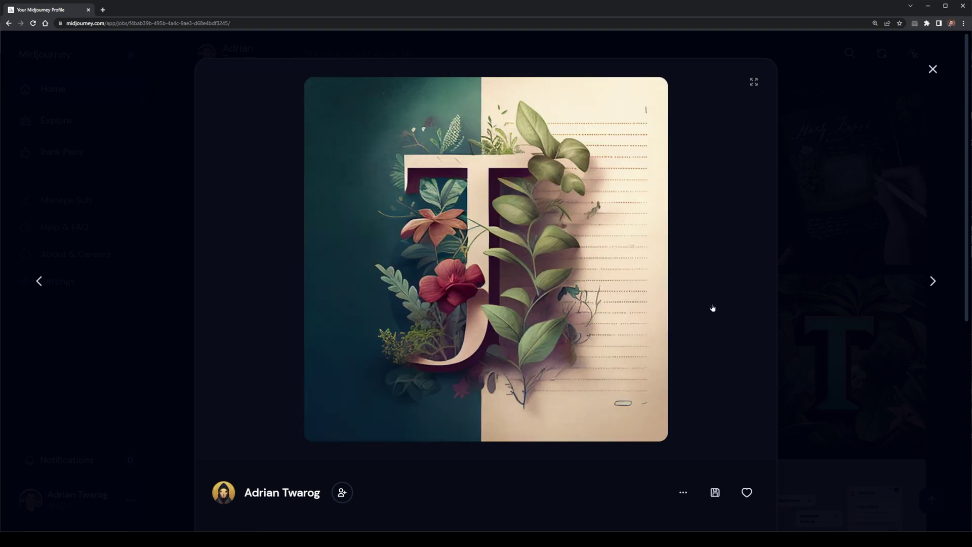
scroll(488, 385, down, 4)
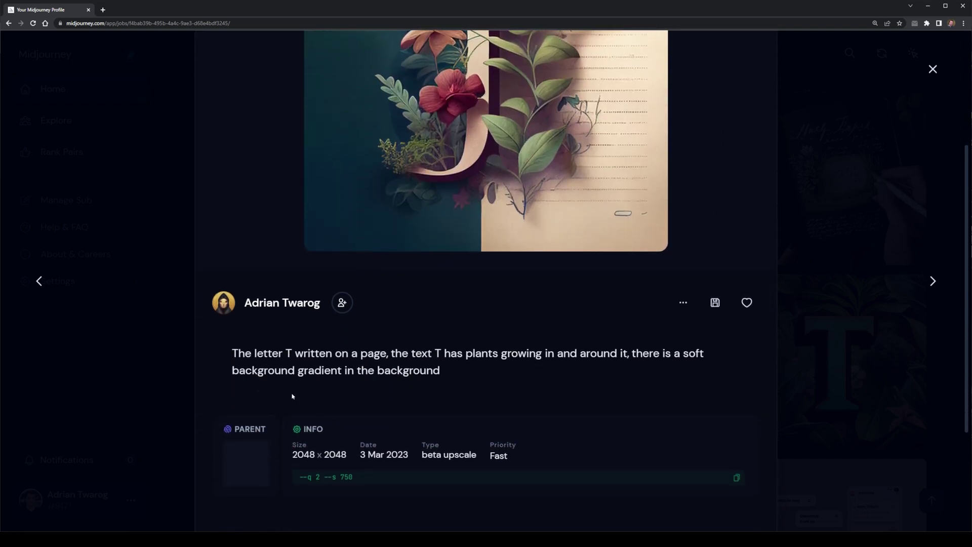
drag(233, 353, 455, 371)
key(ctrl+c)
scroll(475, 379, up, 4)
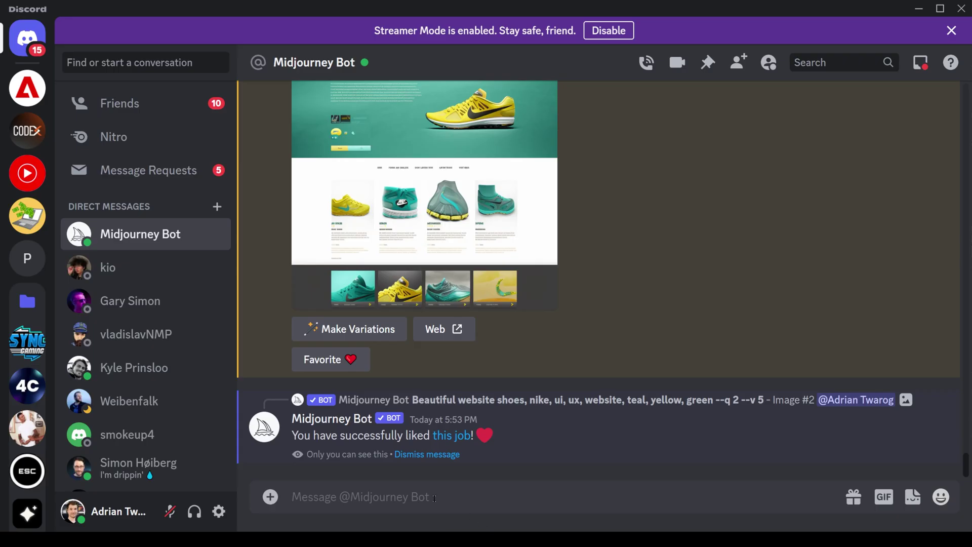
Submit the pasted plant-covered letter T prompt with /imagine, then highlight the prompt text
text(/ima)
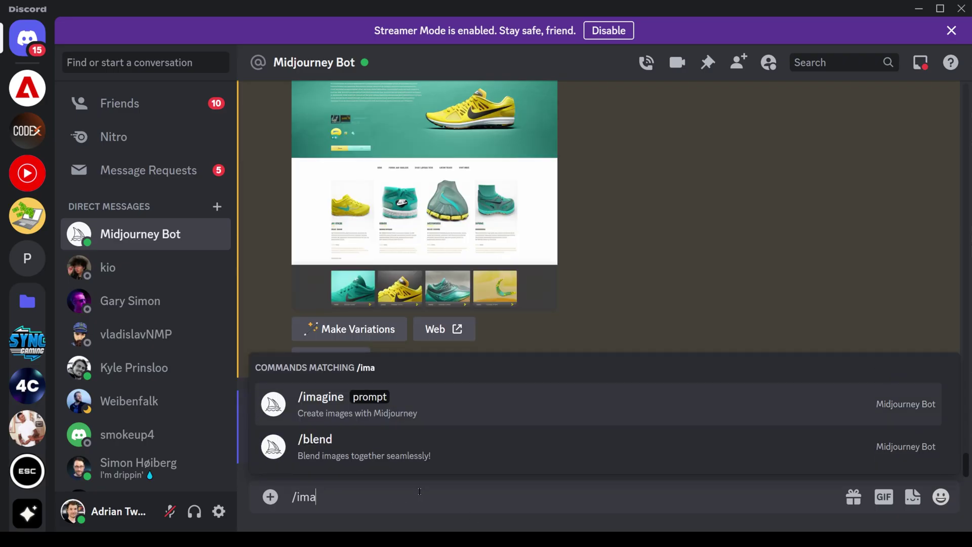
key(Tab)
key(ctrl+v)
key(Return)
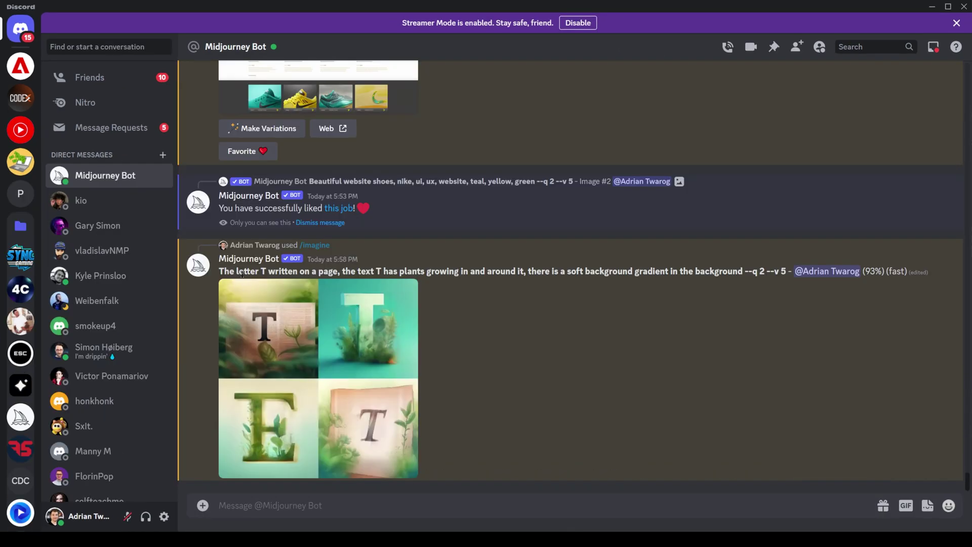
drag(237, 273, 337, 272)
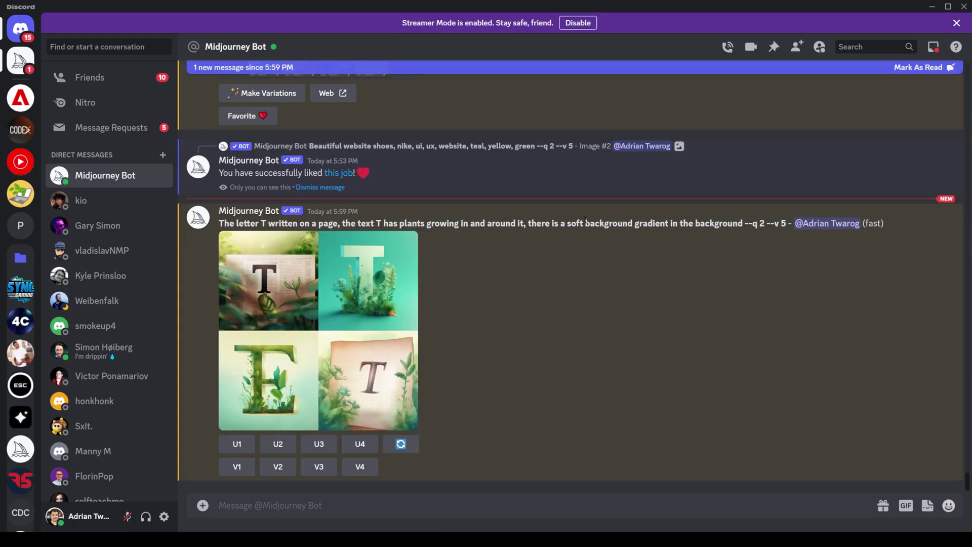
click(386, 317)
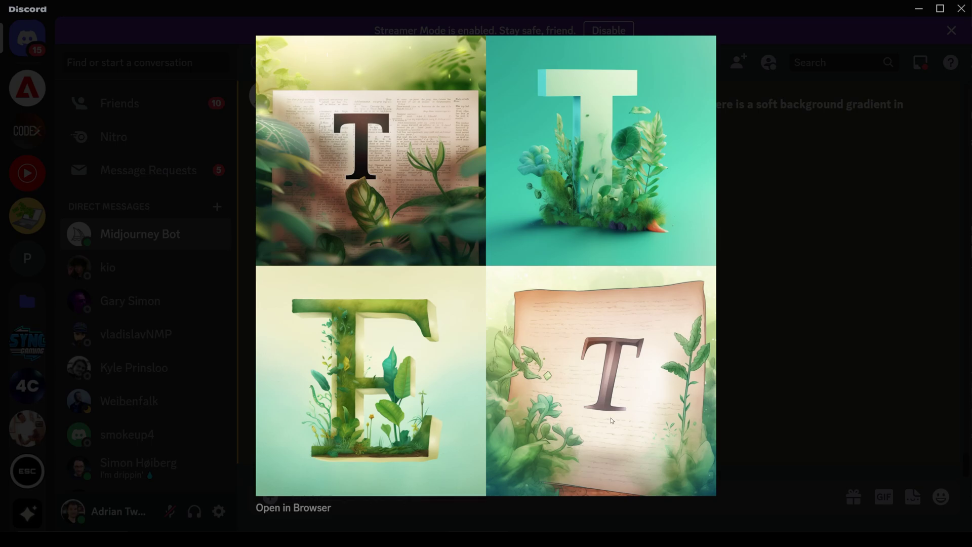
click(792, 293)
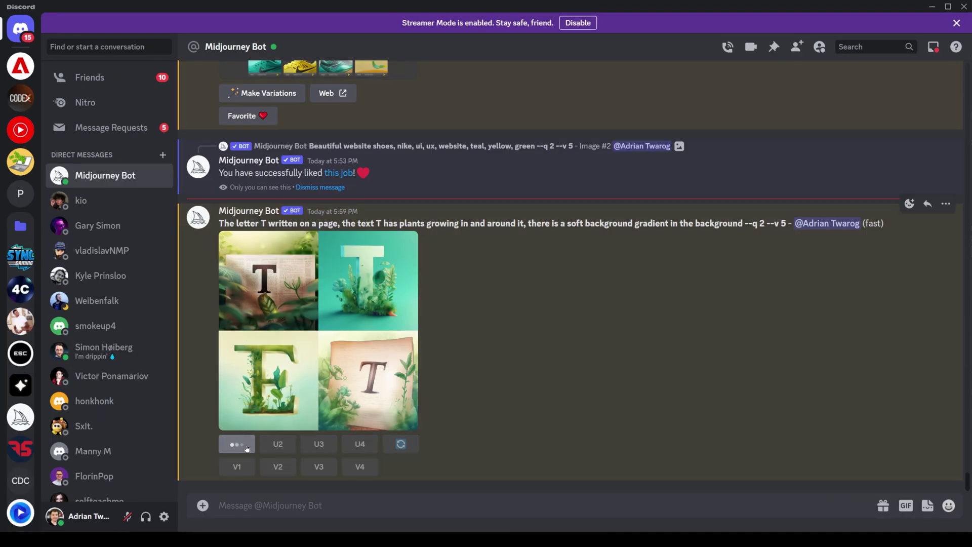
Upscale T images U1 and U2 and inspect each enlarged result
click(237, 444)
click(280, 385)
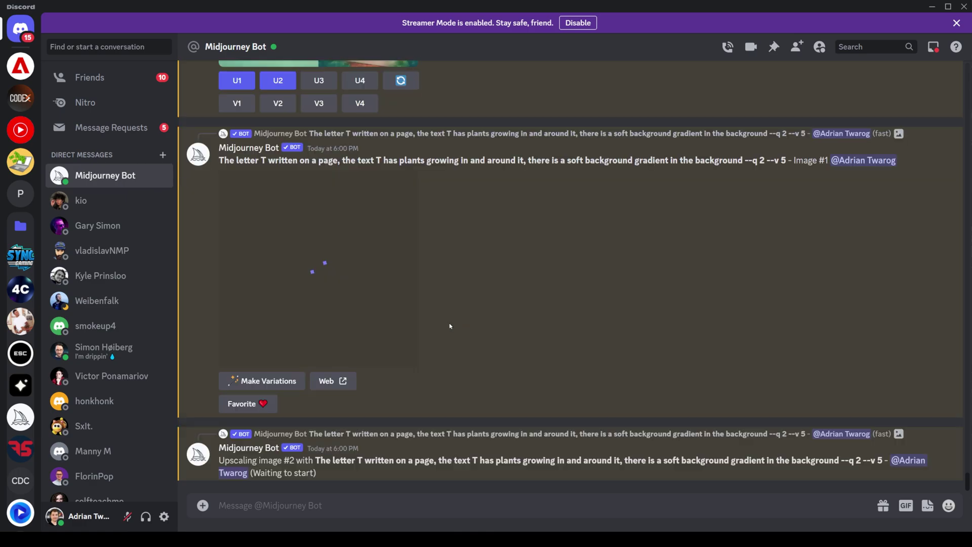
scroll(528, 343, up, 2)
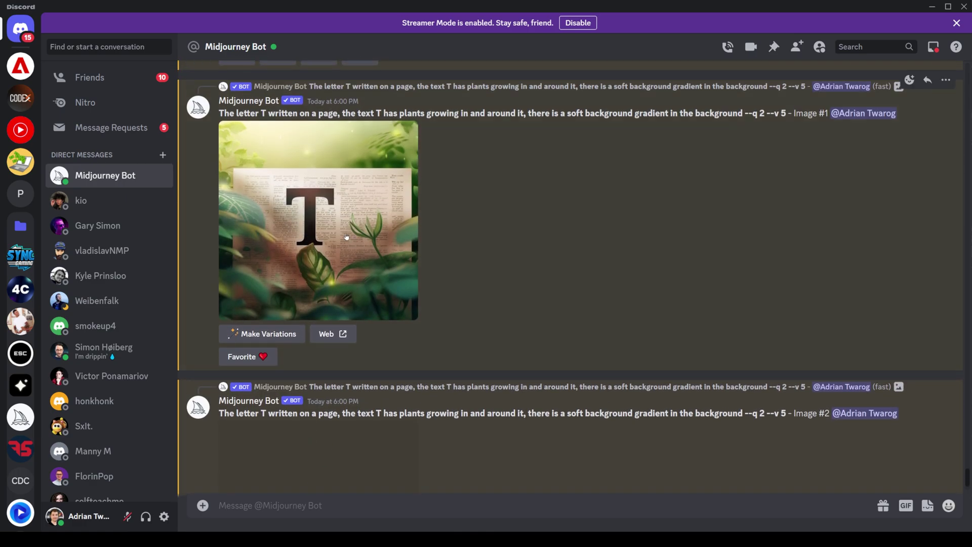
click(401, 247)
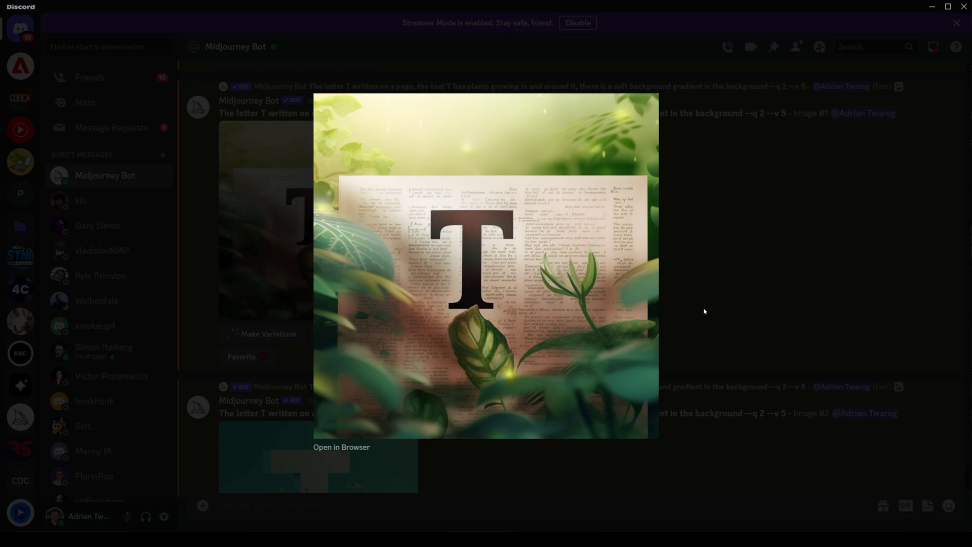
click(732, 275)
scroll(575, 341, down, 3)
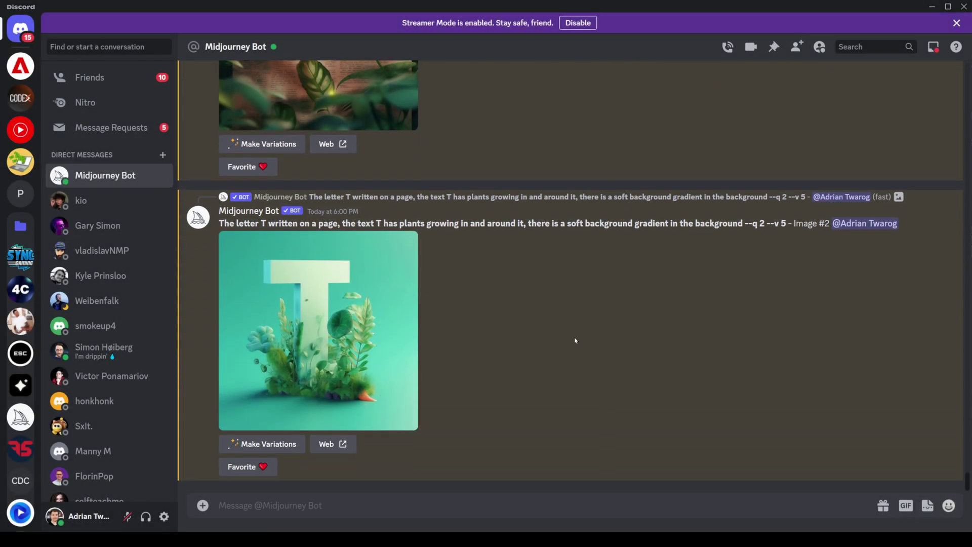
click(366, 362)
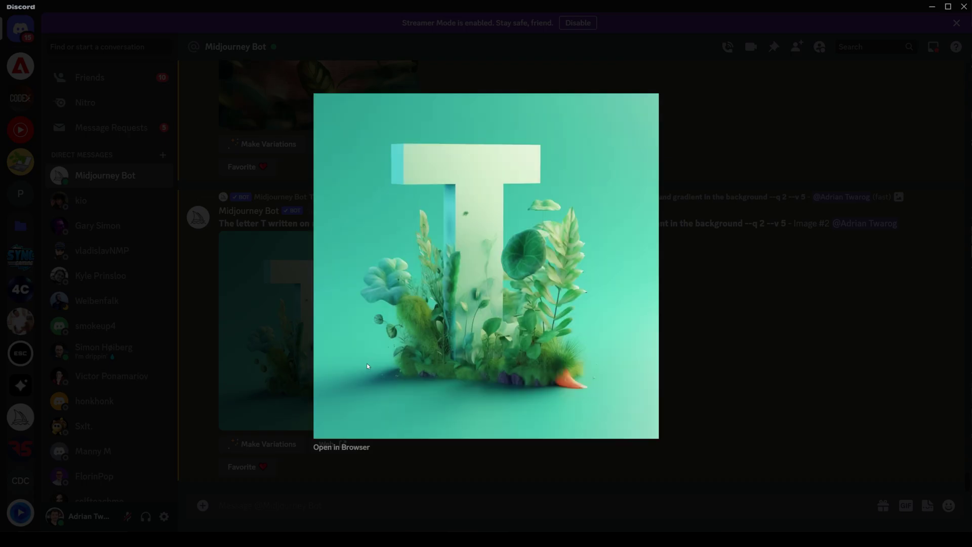
key(Escape)
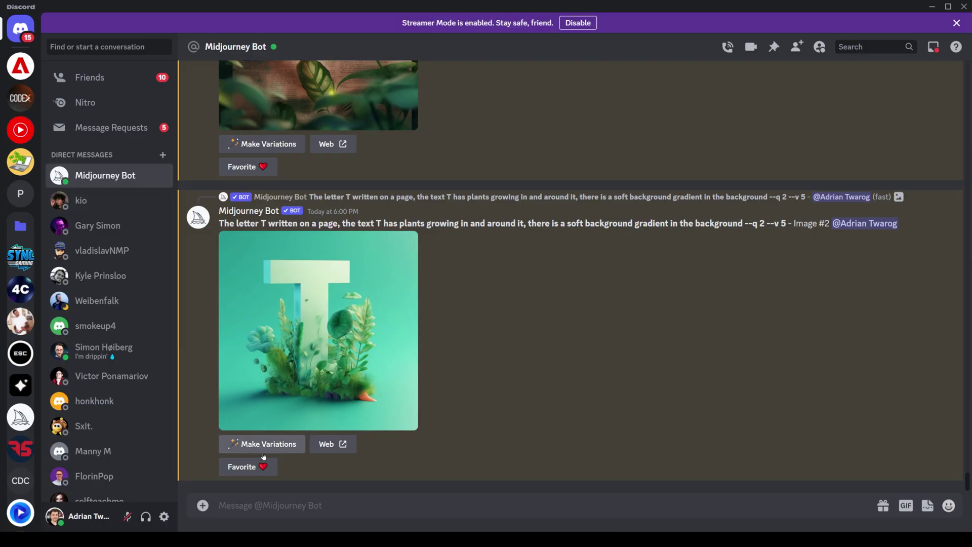
Favourite the teal plant-covered T (Image #2) and save it full size as a PNG
click(248, 467)
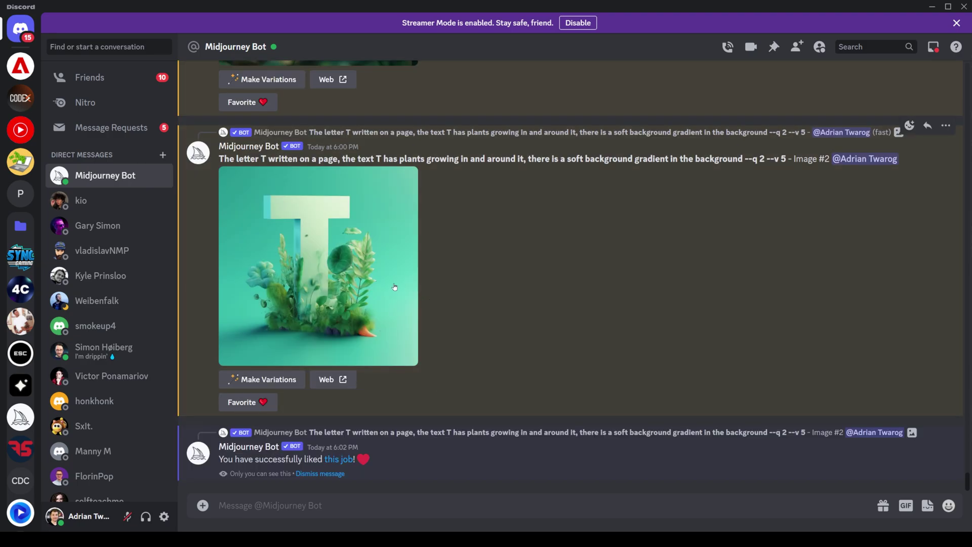
click(394, 287)
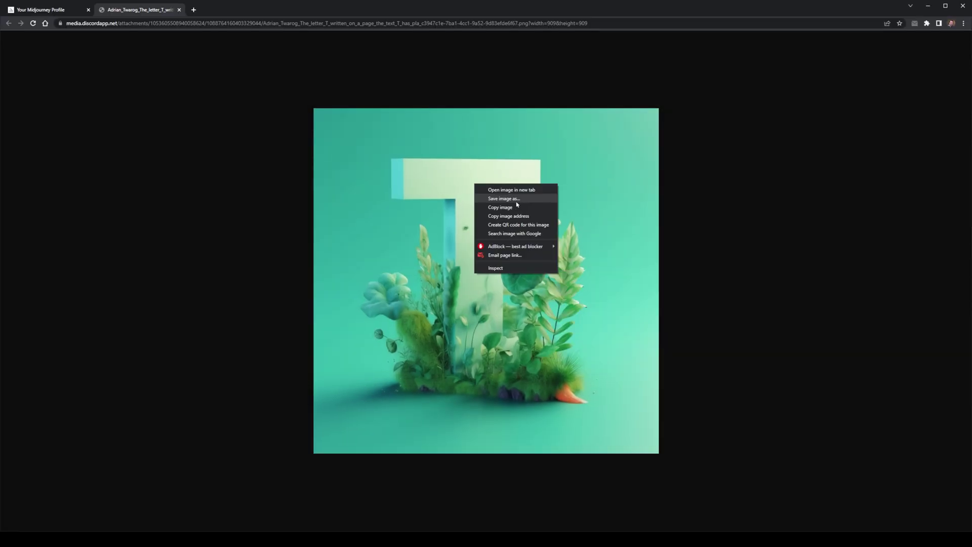
click(515, 210)
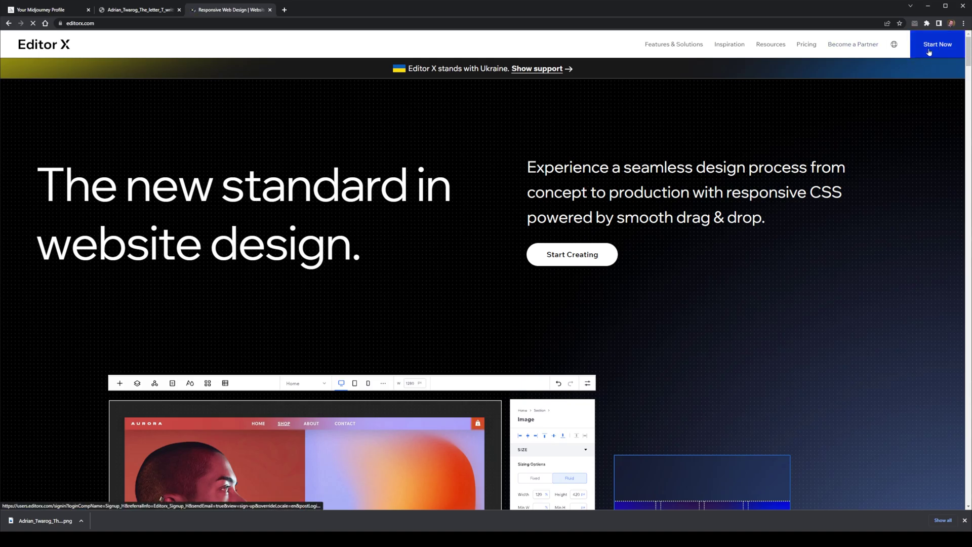
Open My Site 22 in the Editor X editor and scroll to the newsletter section
click(929, 42)
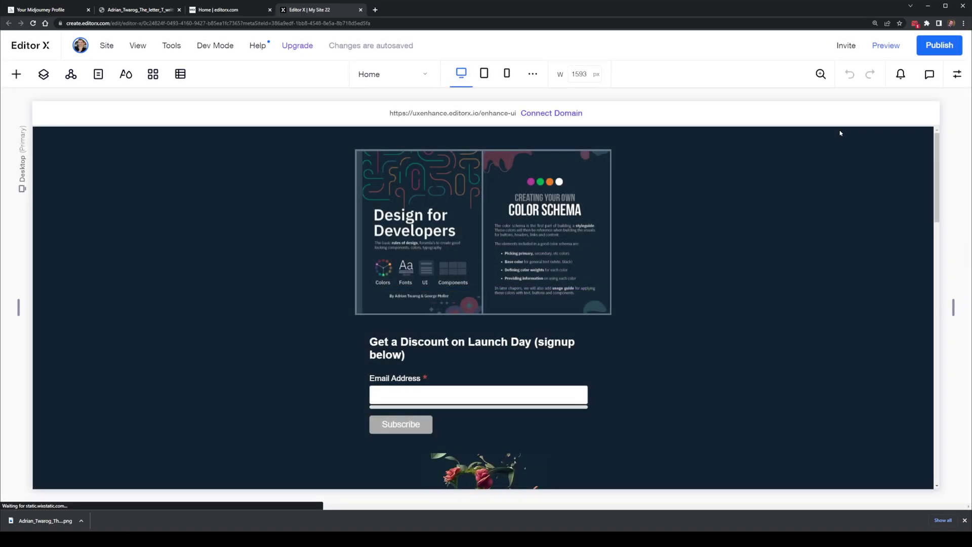
scroll(674, 219, down, 3)
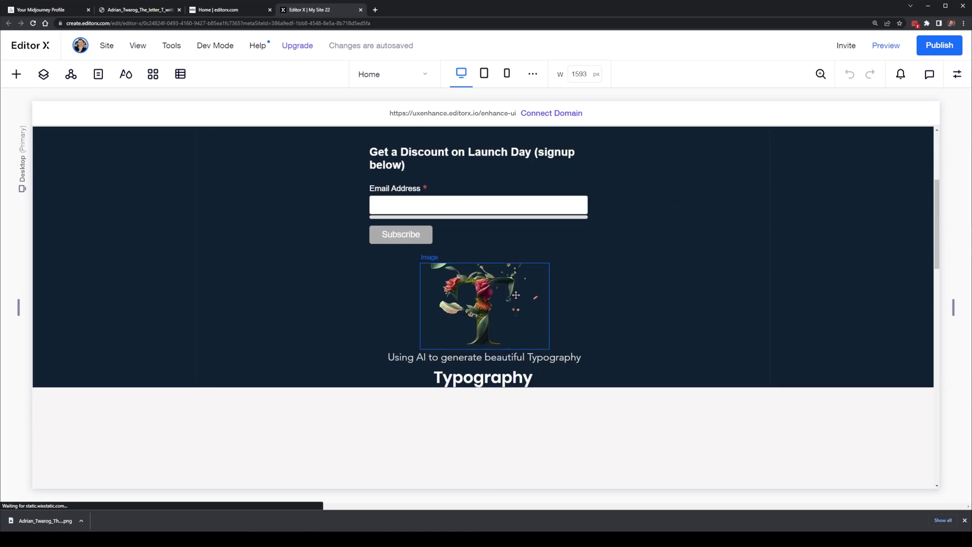
scroll(511, 213, down, 3)
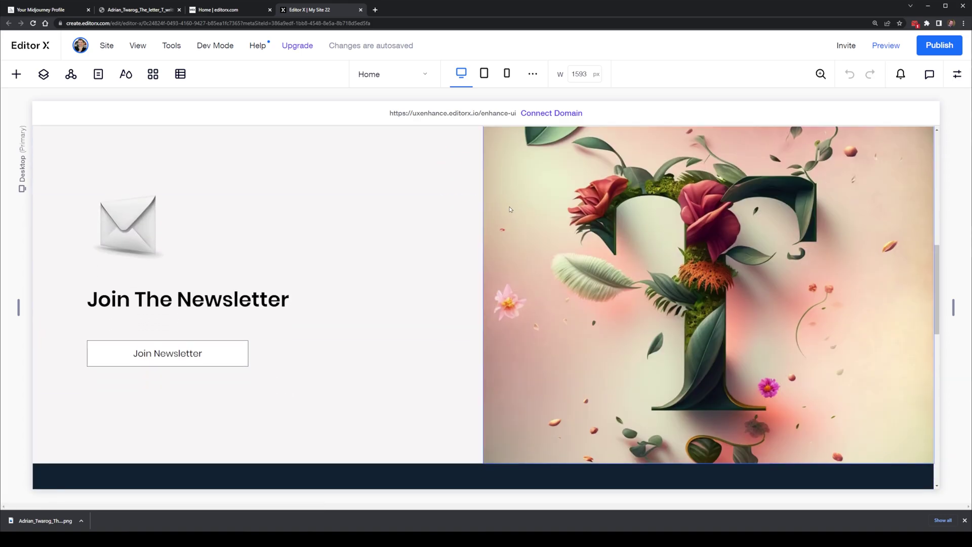
scroll(599, 264, up, 1)
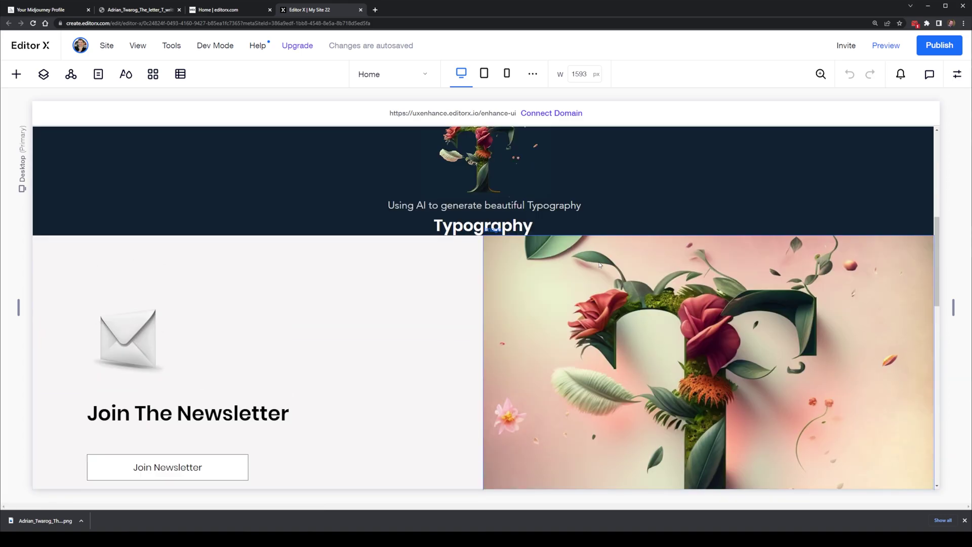
scroll(726, 252, down, 3)
Swap the floral T image for the uploaded teal plant-covered T PNG
click(726, 252)
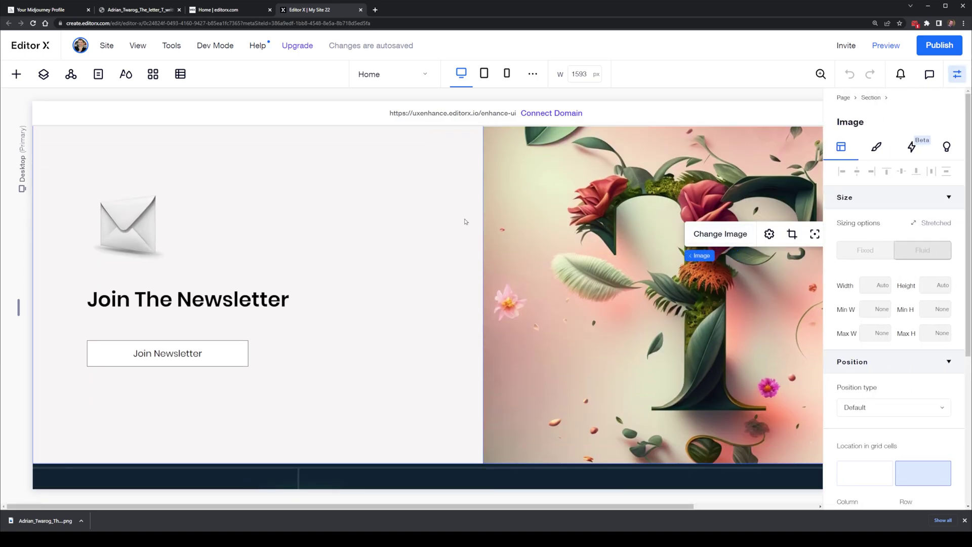
click(720, 234)
click(84, 120)
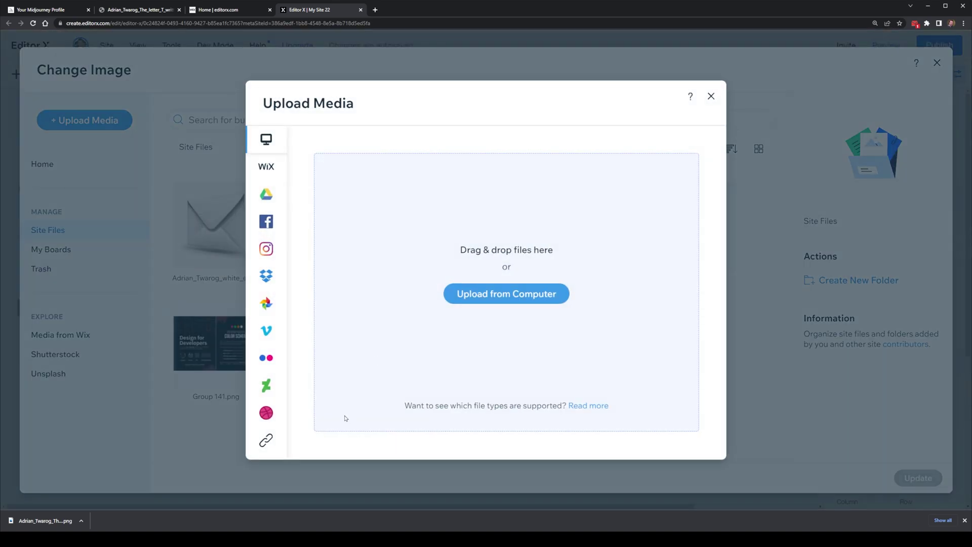
drag(225, 507, 396, 336)
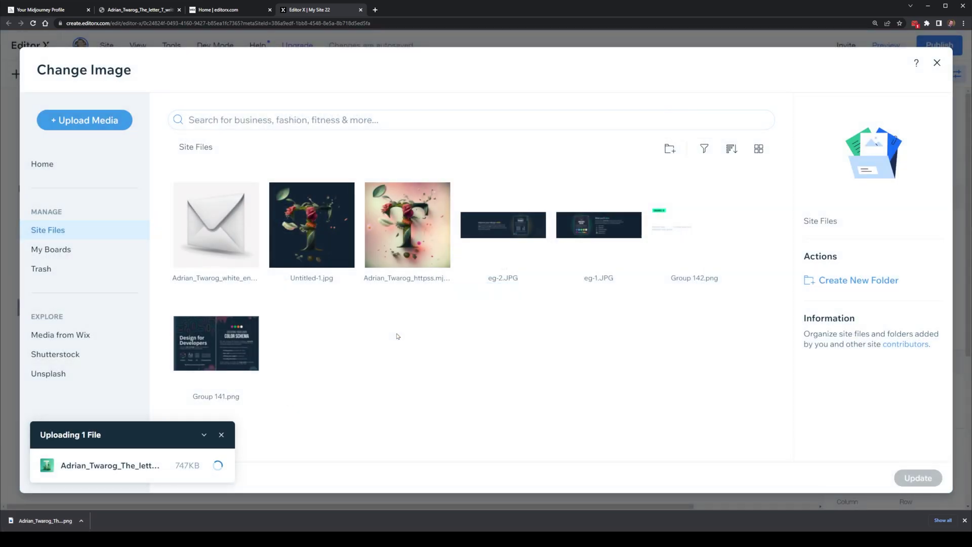
click(918, 478)
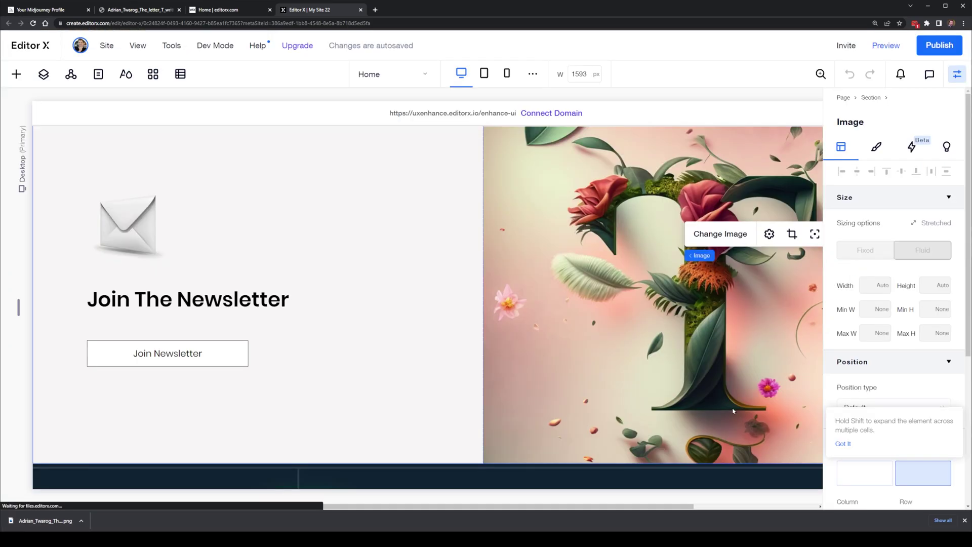
Give the section a teal background, with a Learn More button and Learn AI Typography heading
click(957, 75)
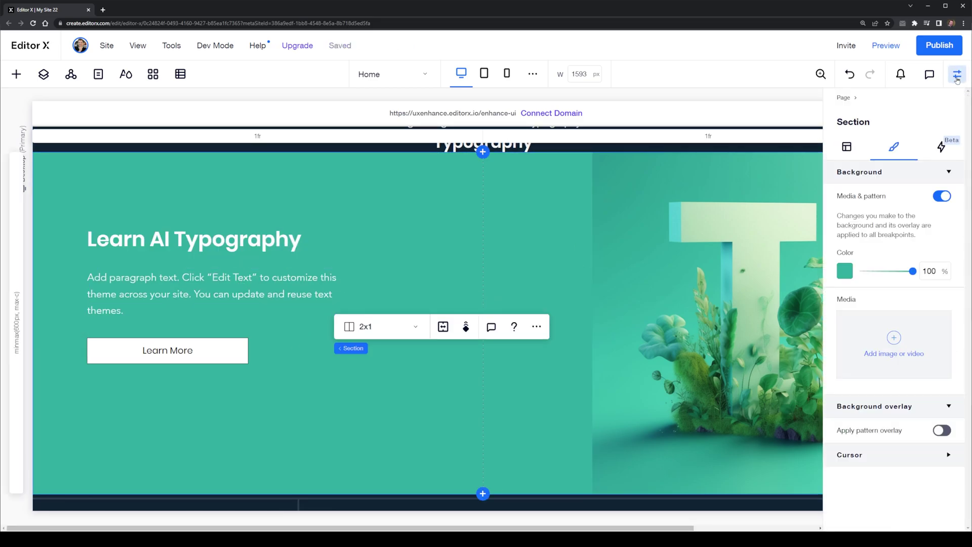
click(956, 76)
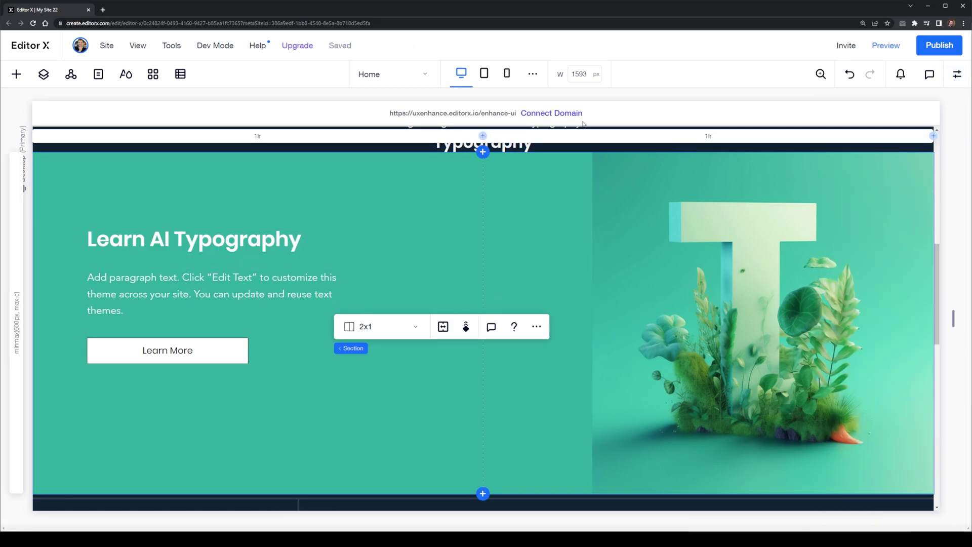
click(203, 353)
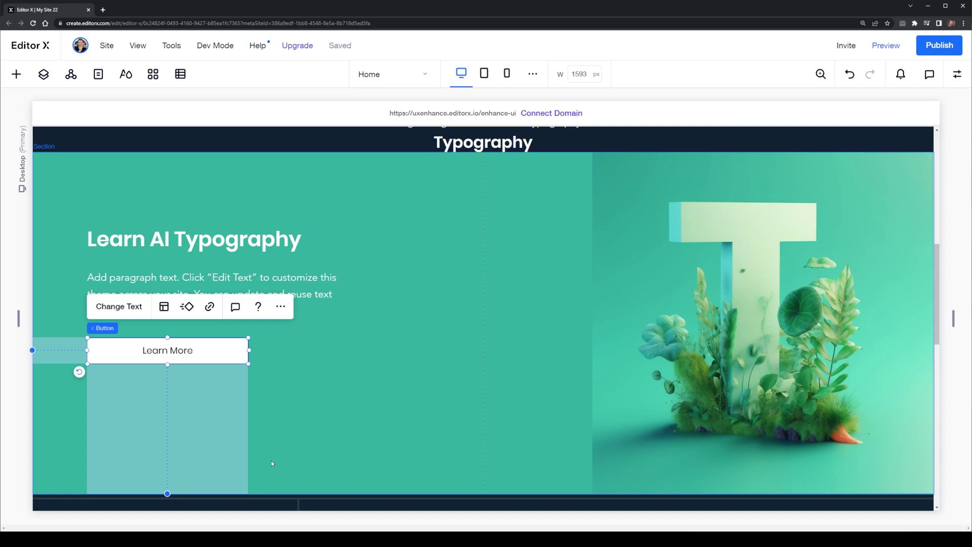
click(161, 229)
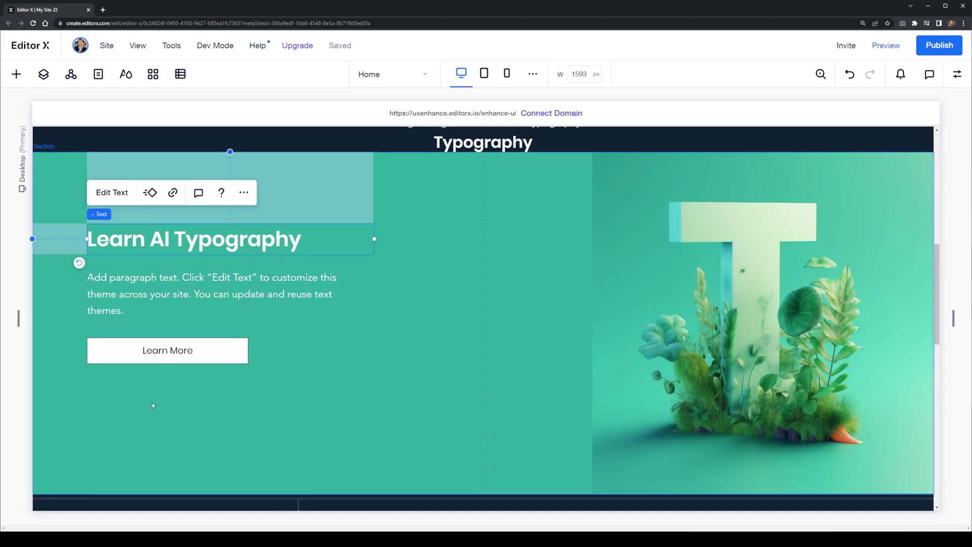